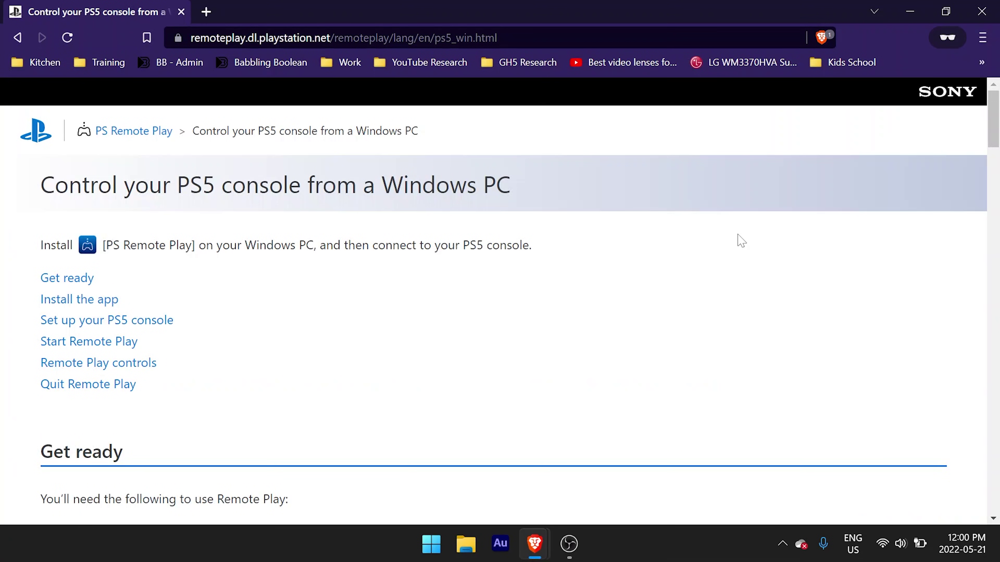
Step: Search 'blue' to reach Bluetooth settings and pair the PS5 controller as Wireless Controller
{"action": "key", "text": "super"}
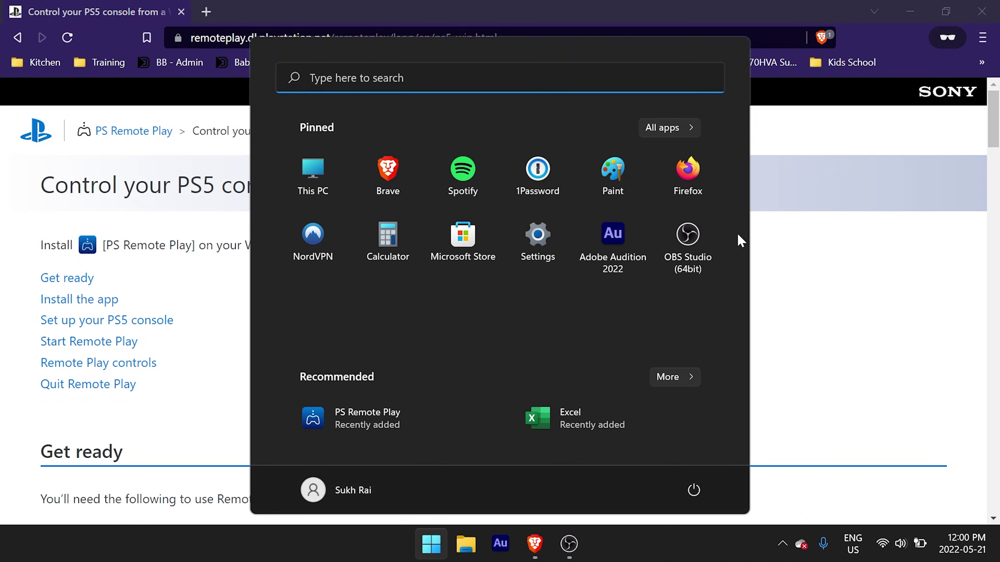
{"action": "type", "text": "b"}
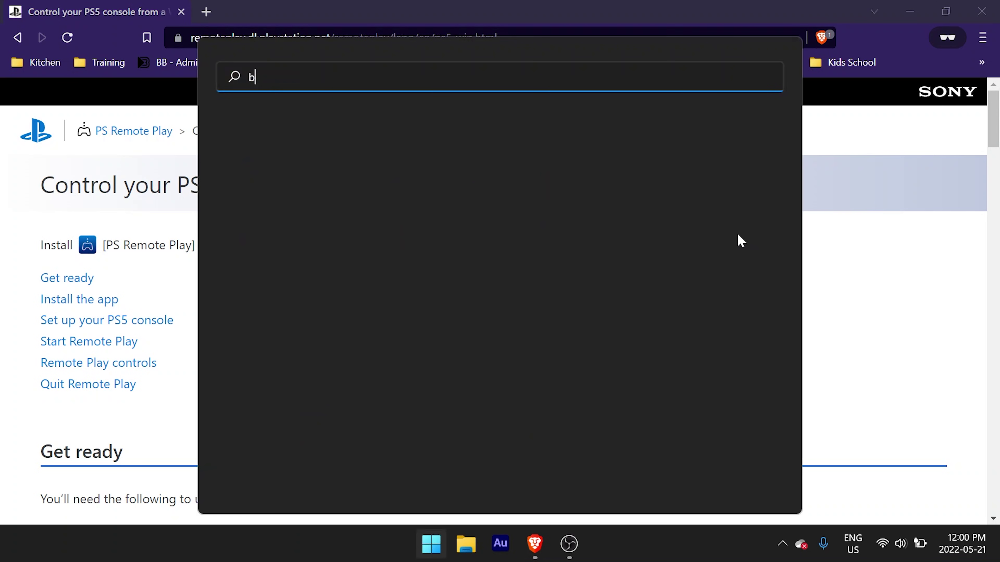
{"action": "key", "text": "BackSpace"}
{"action": "type", "text": "blue"}
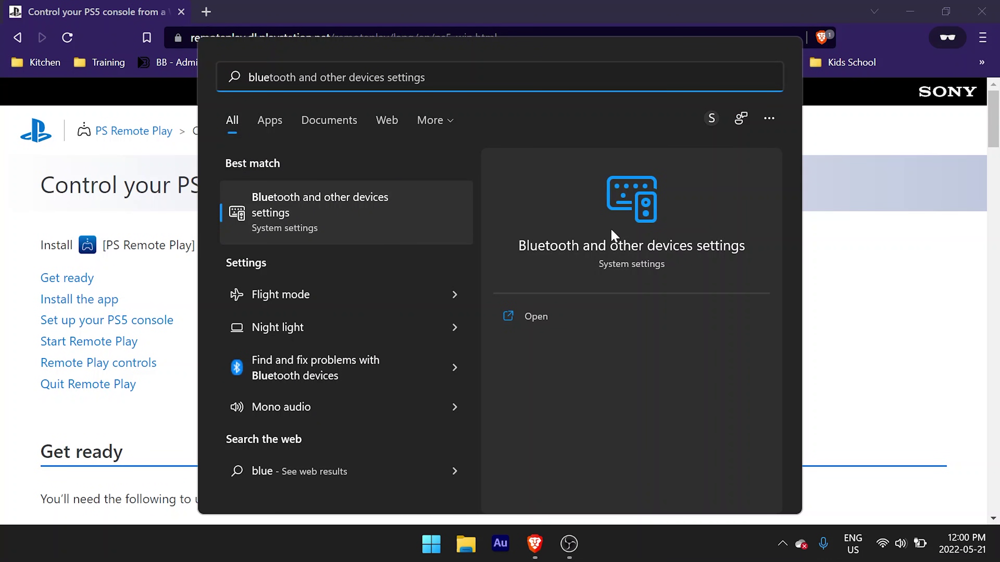
{"action": "left_click", "coordinate": [297, 215]}
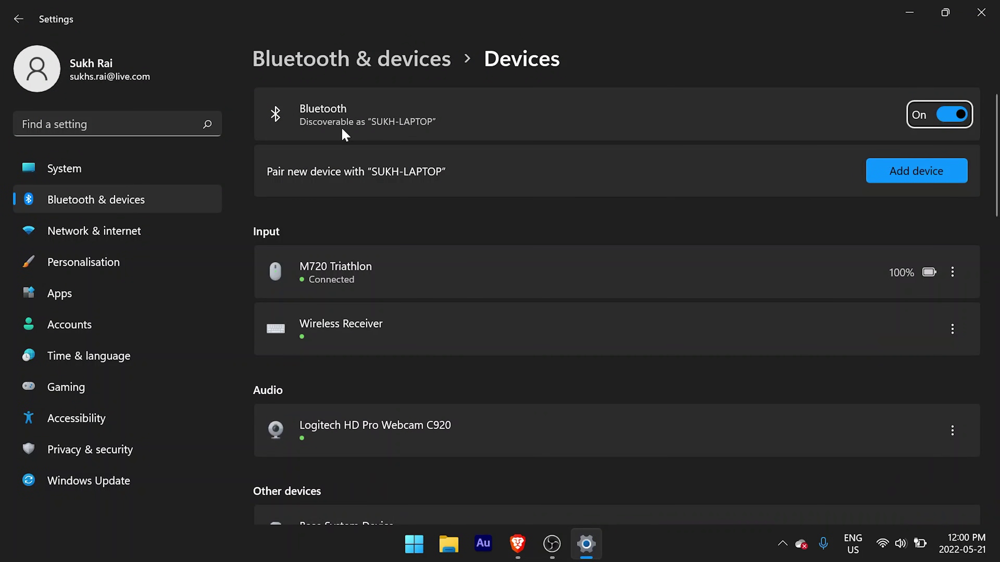
{"action": "left_click", "coordinate": [912, 173]}
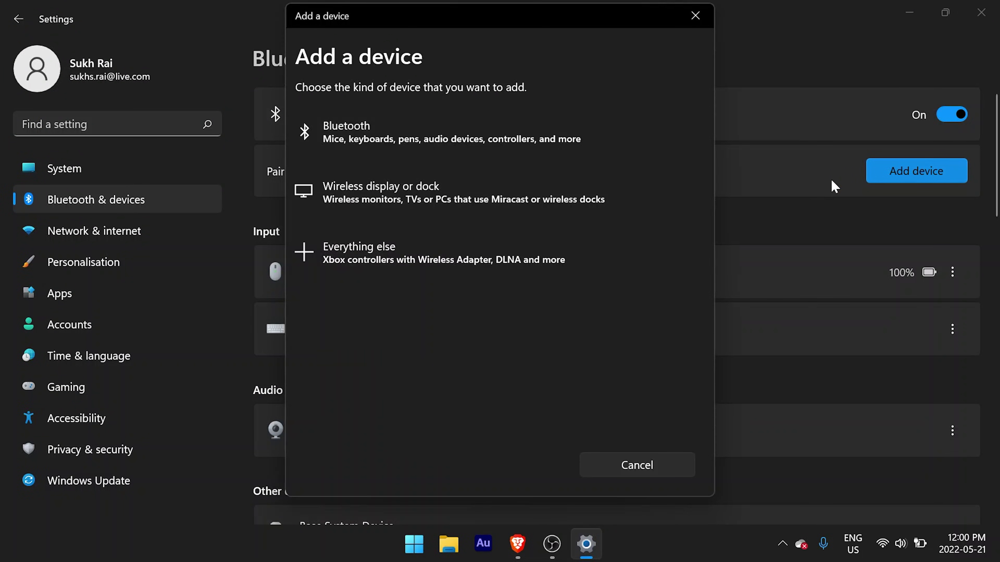
{"action": "left_click", "coordinate": [452, 142]}
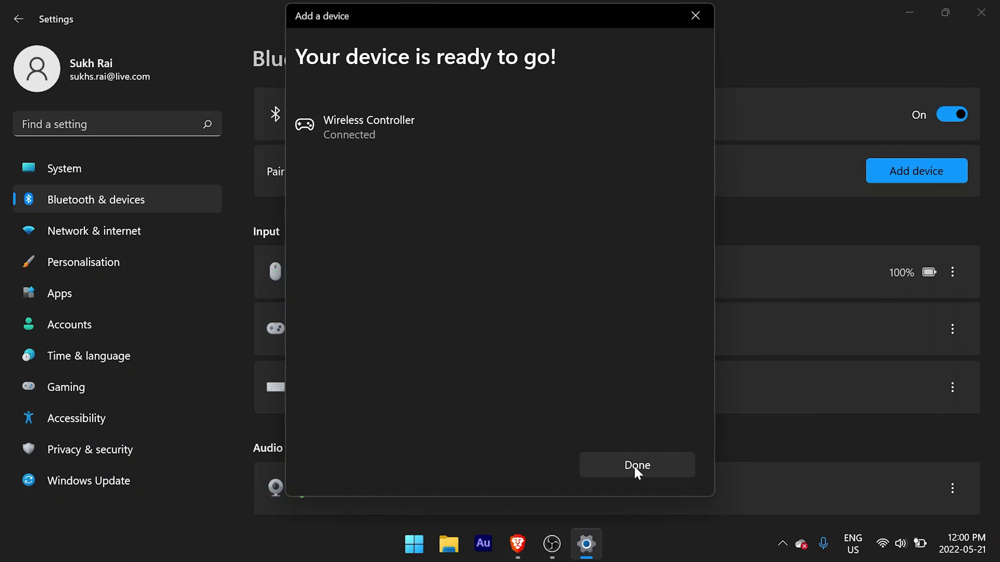
{"action": "left_click", "coordinate": [638, 466]}
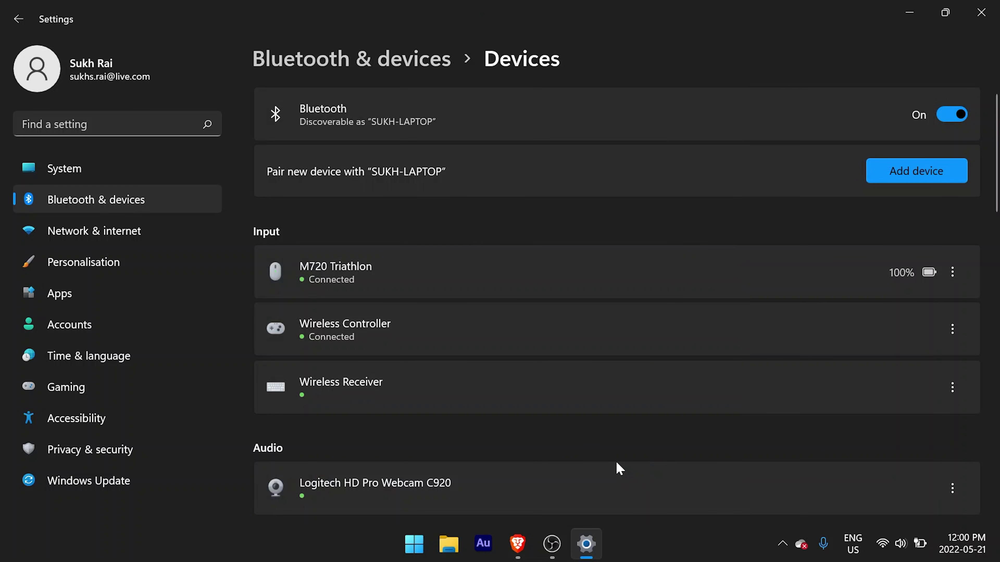
Step: Enable PlayStation Configuration Support in Steam's Controller Settings
{"action": "key", "text": "super"}
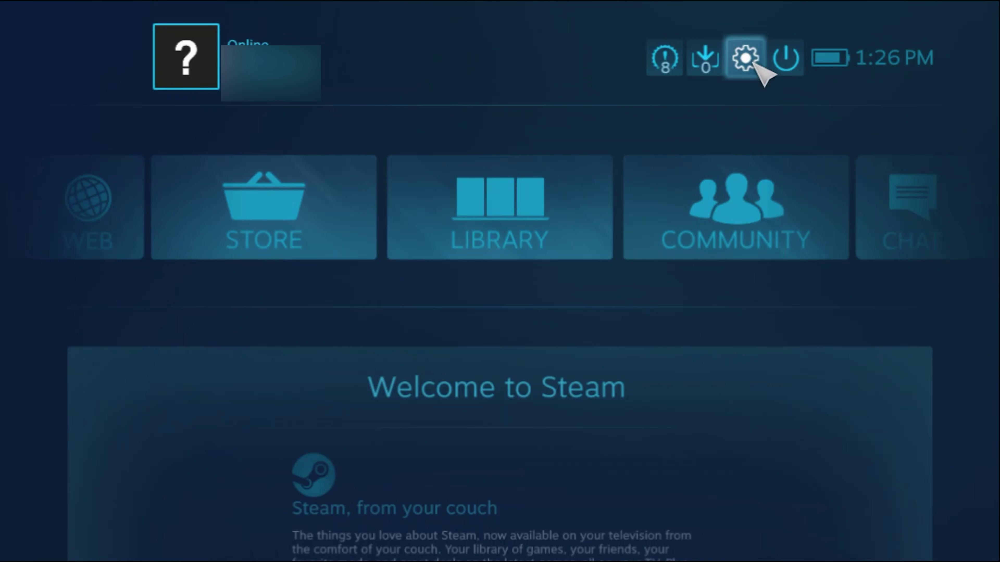
{"action": "left_click", "coordinate": [753, 63]}
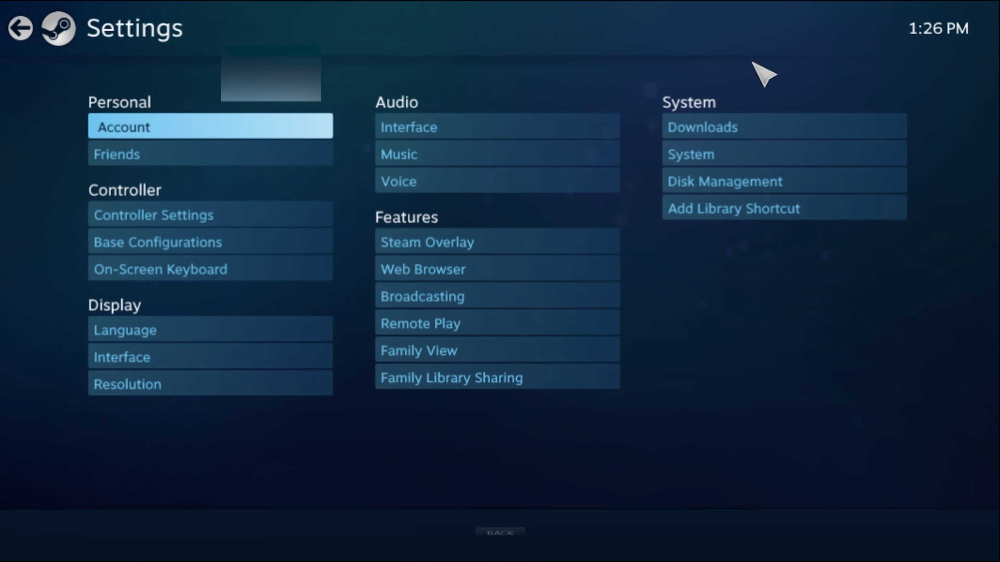
{"action": "left_click", "coordinate": [281, 209]}
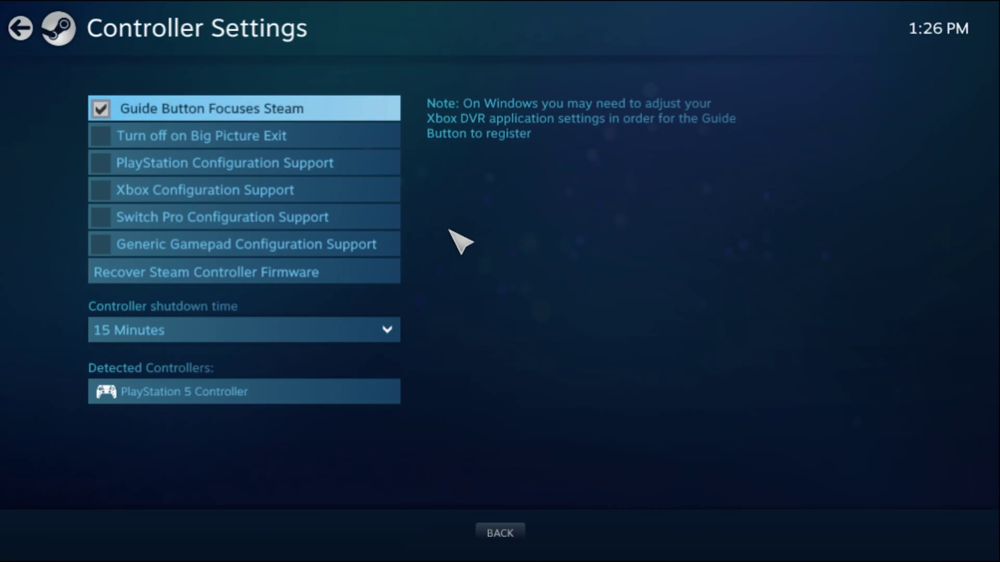
{"action": "left_click", "coordinate": [298, 160]}
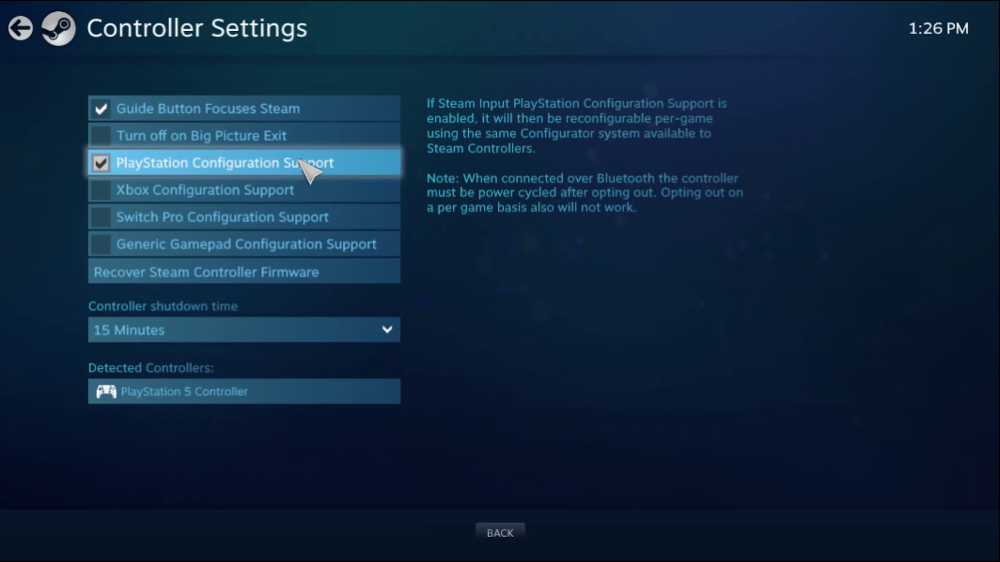
Step: Review the PlayStation 5 Controller's preferences and calibration, leaving both unchanged
{"action": "left_click", "coordinate": [232, 392]}
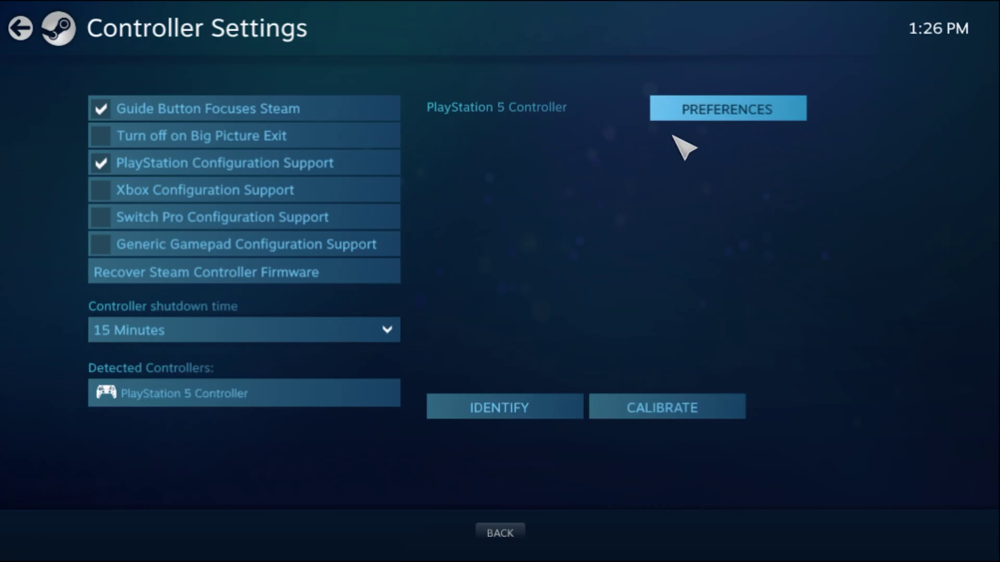
{"action": "left_click", "coordinate": [721, 122]}
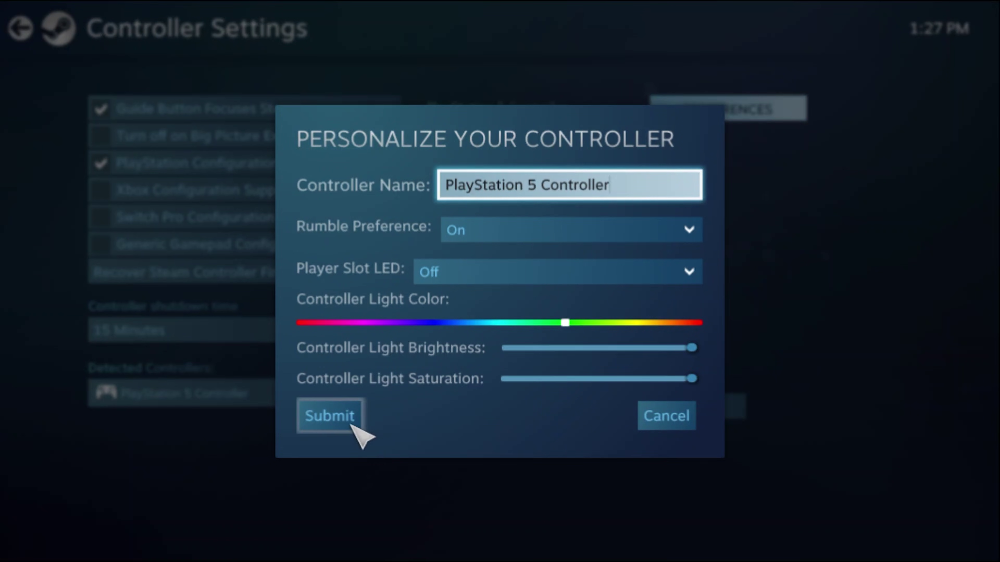
{"action": "left_click", "coordinate": [339, 425]}
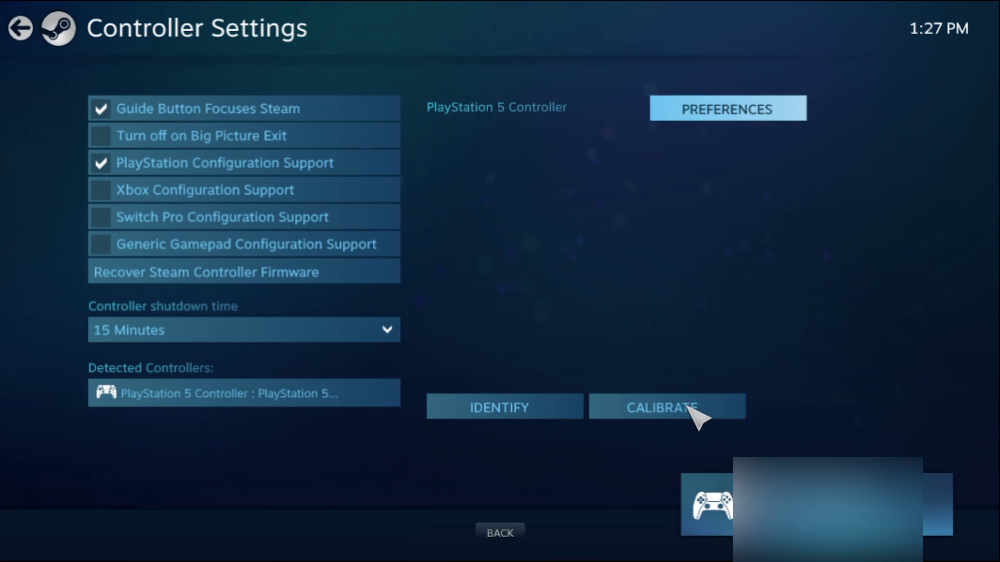
{"action": "left_click", "coordinate": [668, 412]}
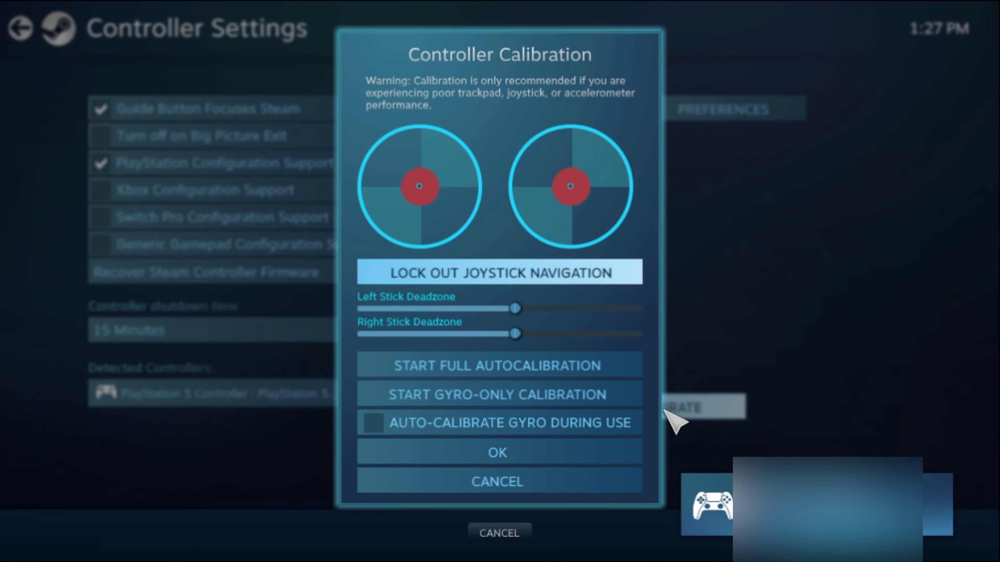
{"action": "left_click", "coordinate": [568, 481]}
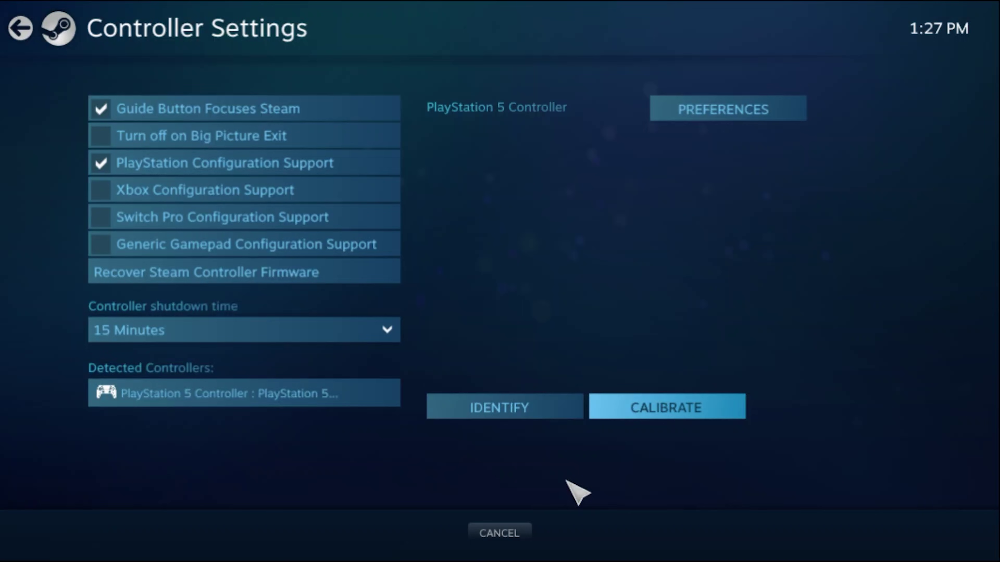
{"action": "left_click", "coordinate": [20, 28]}
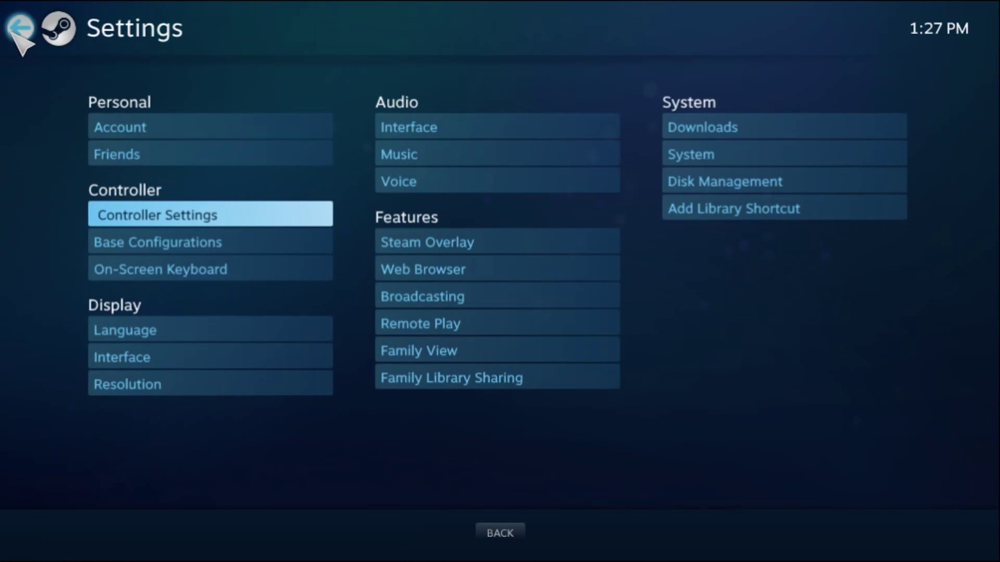
{"action": "left_click", "coordinate": [140, 252]}
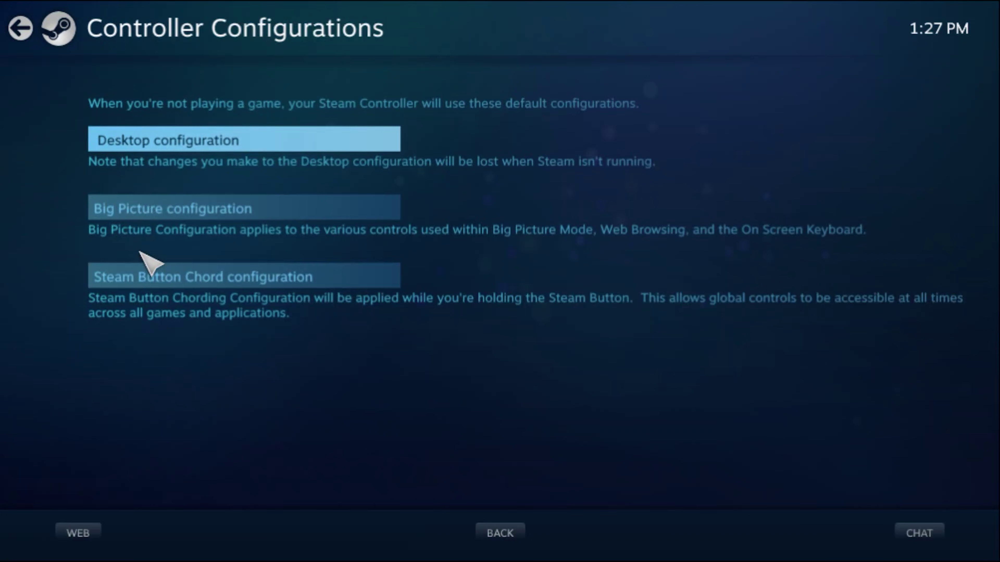
{"action": "left_click", "coordinate": [25, 26]}
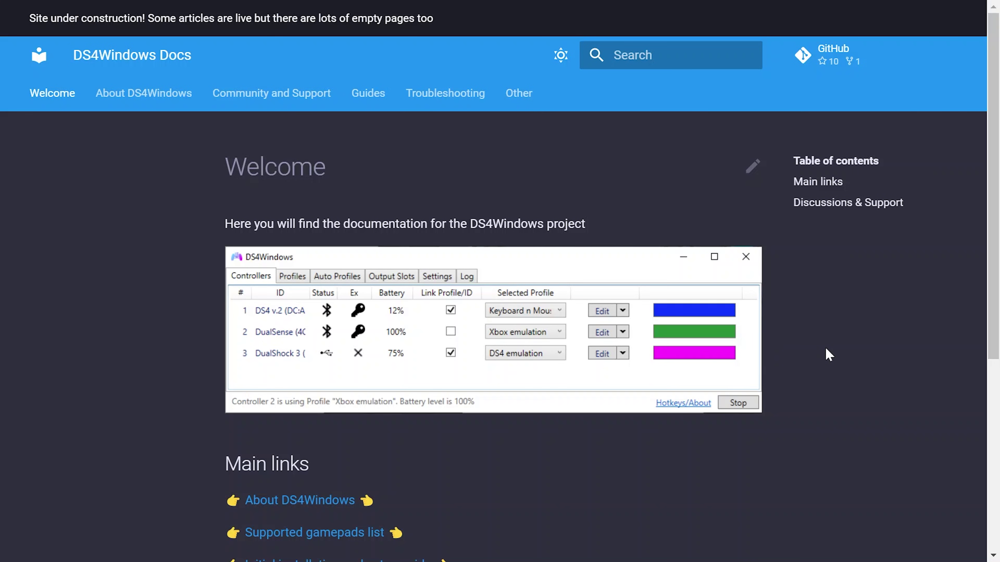
Step: Browse the DS4Windows Docs and open the initial installation and setup guide
{"action": "scroll", "coordinate": [829, 354], "scroll_direction": "down", "scroll_amount": 2}
{"action": "scroll", "coordinate": [829, 354], "scroll_direction": "down", "scroll_amount": 4}
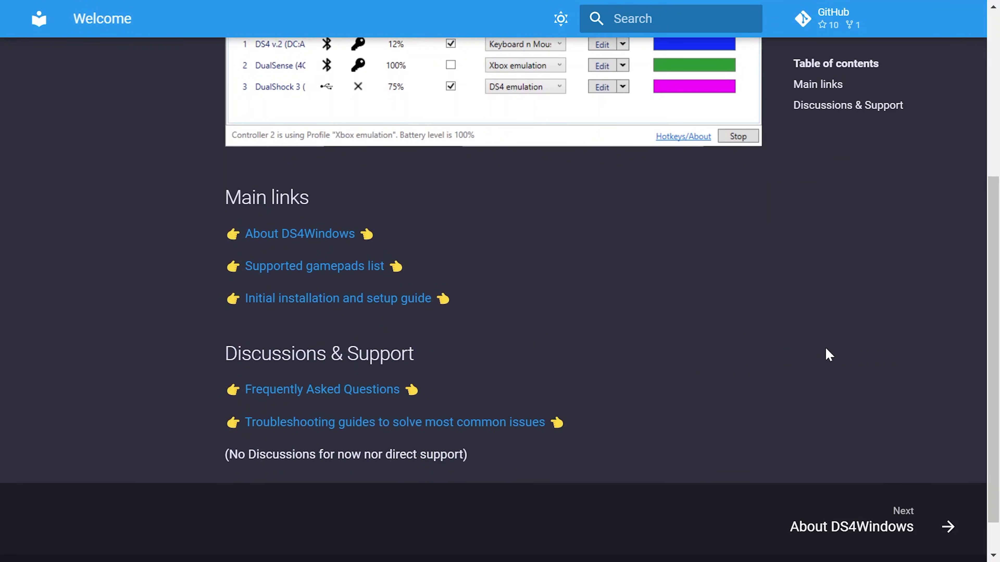
{"action": "scroll", "coordinate": [828, 354], "scroll_direction": "up", "scroll_amount": 6}
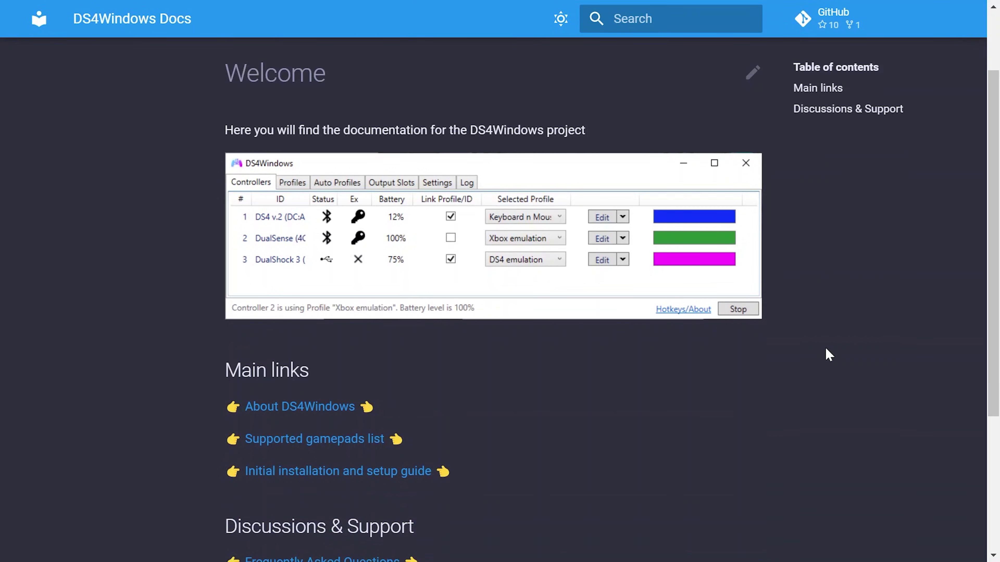
{"action": "scroll", "coordinate": [828, 355], "scroll_direction": "down", "scroll_amount": 5}
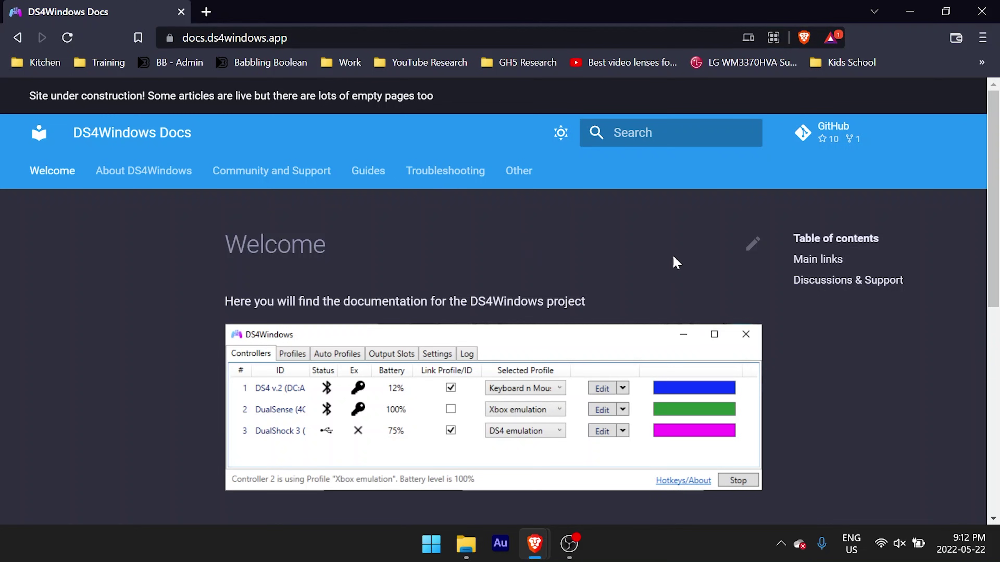
{"action": "scroll", "coordinate": [821, 332], "scroll_direction": "down", "scroll_amount": 5}
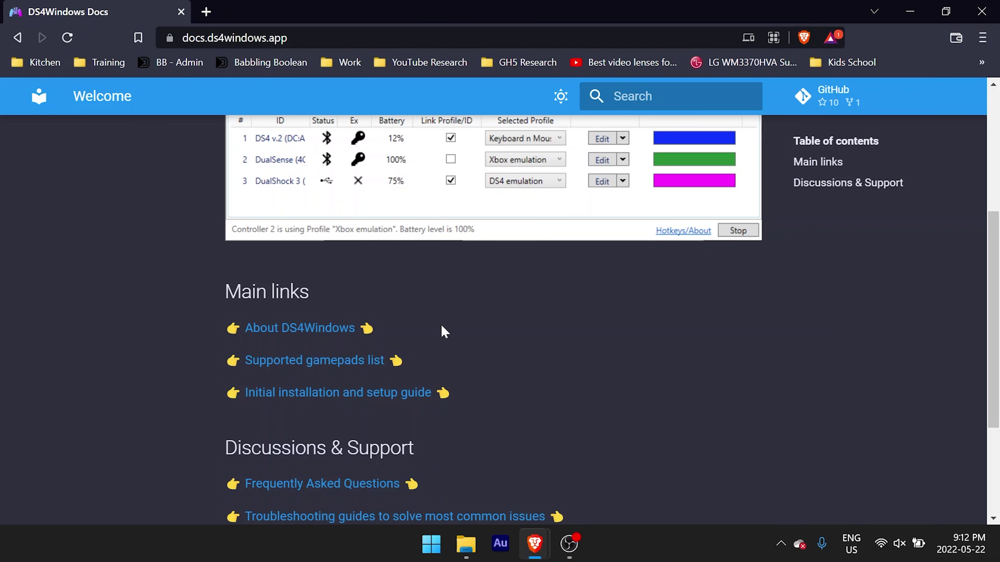
{"action": "left_click", "coordinate": [320, 394]}
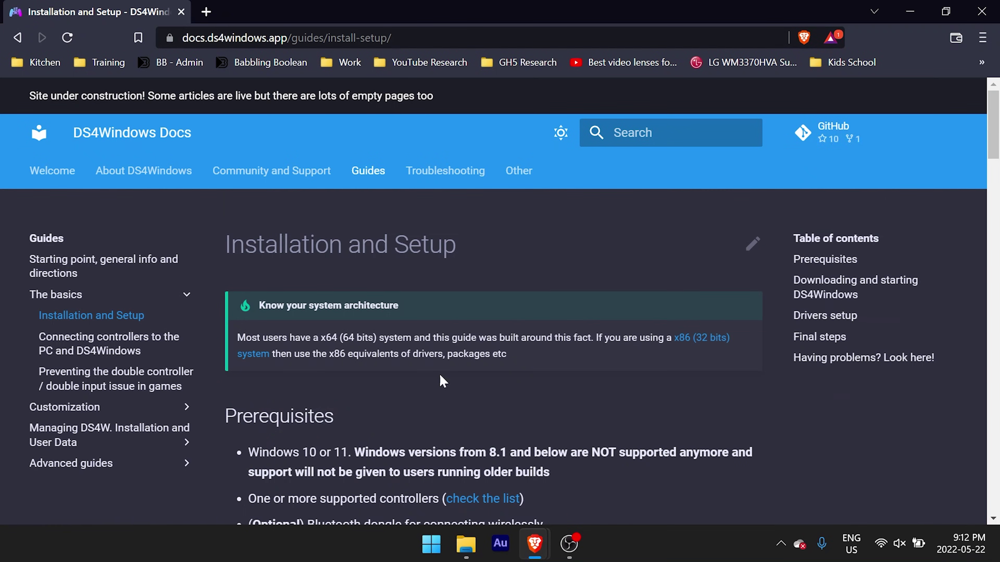
Step: Open the .NET 5.0 Runtime download page in a new tab and read its end-of-life notice
{"action": "scroll", "coordinate": [768, 411], "scroll_direction": "down", "scroll_amount": 4}
{"action": "scroll", "coordinate": [770, 413], "scroll_direction": "down", "scroll_amount": 3}
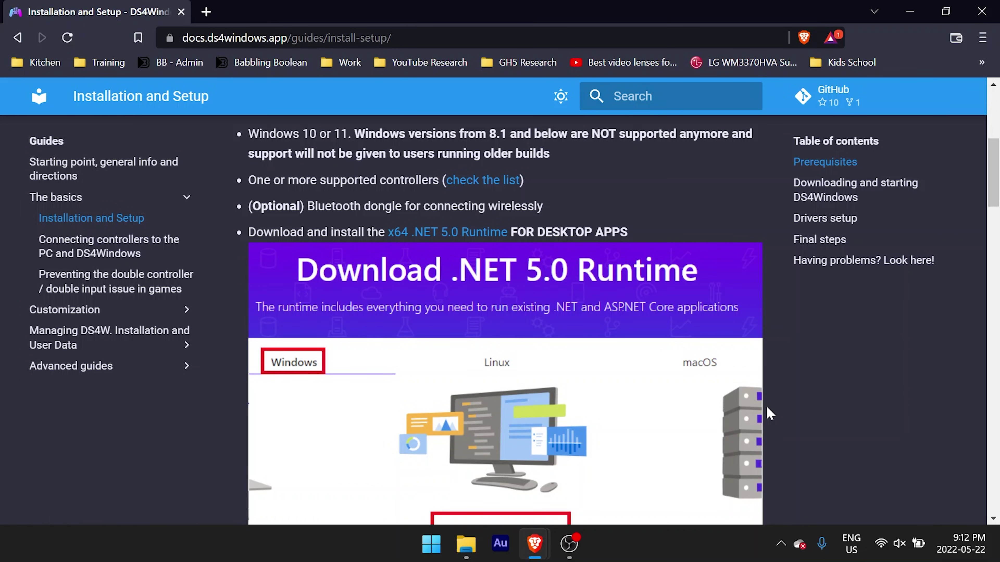
{"action": "scroll", "coordinate": [770, 413], "scroll_direction": "up", "scroll_amount": 1}
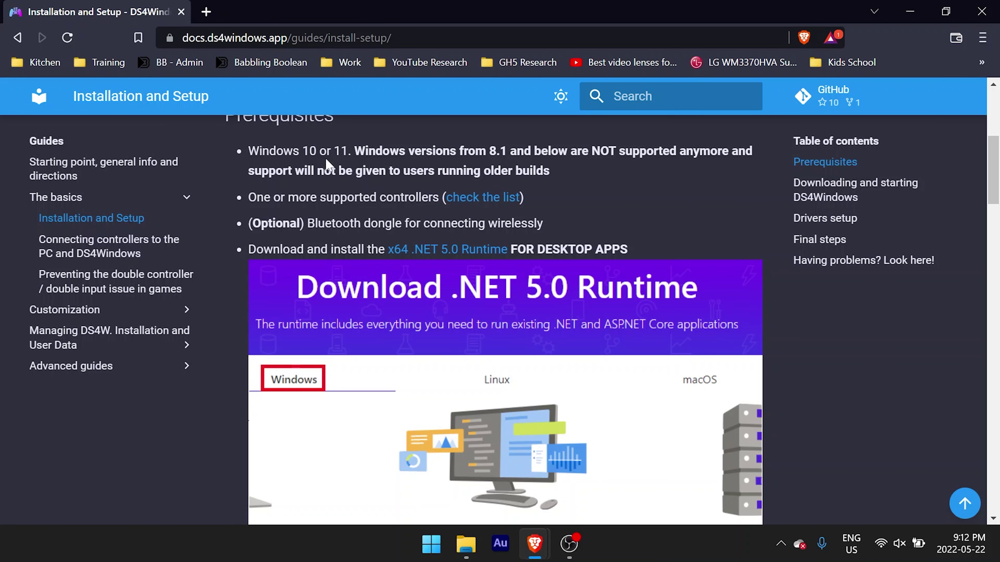
{"action": "scroll", "coordinate": [581, 279], "scroll_direction": "down", "scroll_amount": 1}
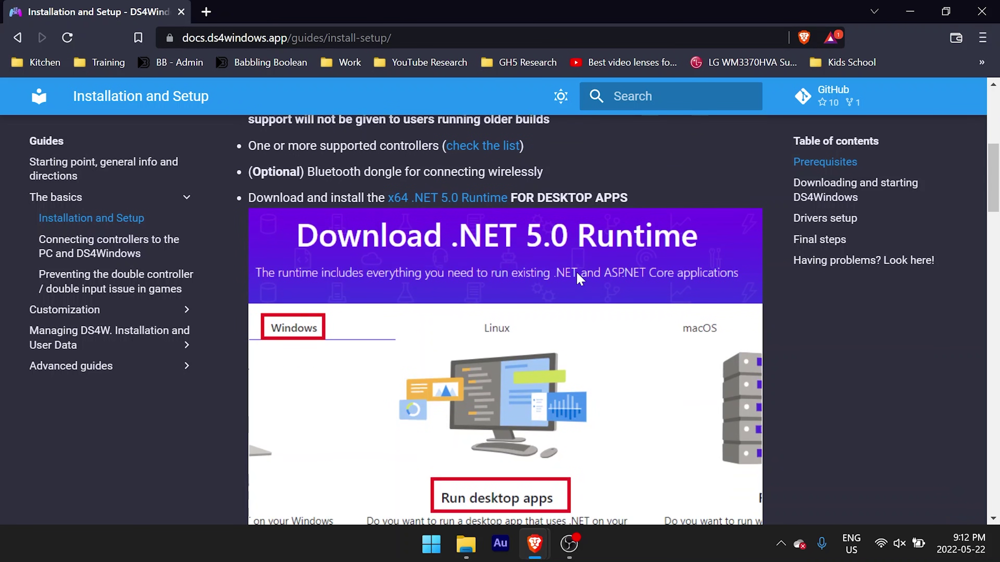
{"action": "right_click", "coordinate": [470, 202]}
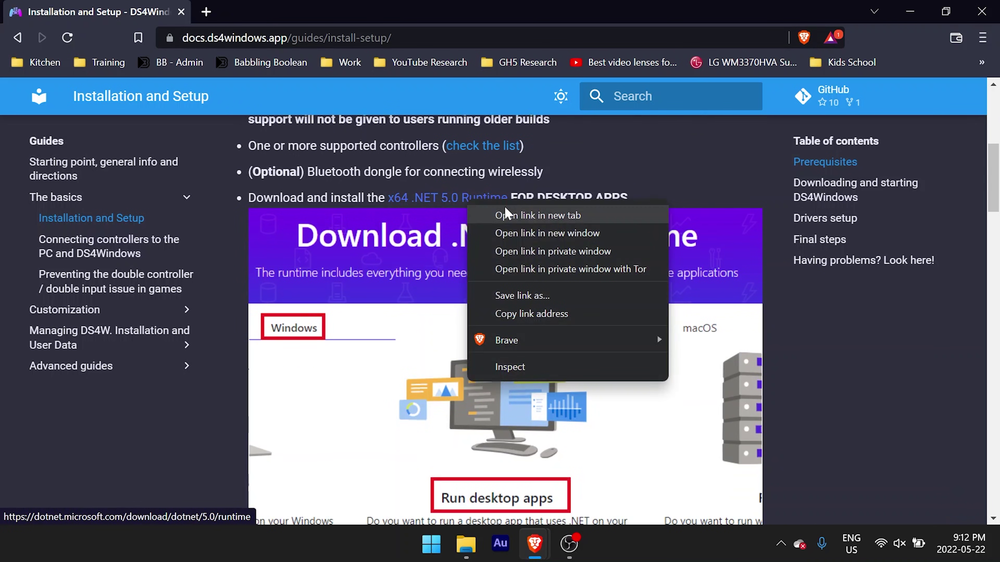
{"action": "left_click", "coordinate": [506, 215]}
{"action": "left_click", "coordinate": [299, 19]}
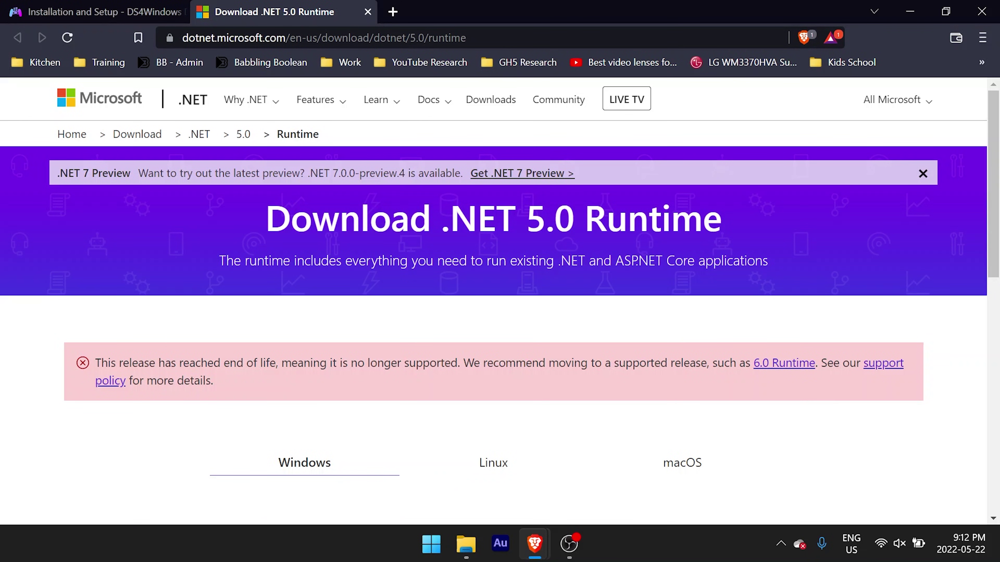
{"action": "left_click_drag", "start_coordinate": [199, 362], "coordinate": [223, 384]}
{"action": "left_click", "coordinate": [686, 350]}
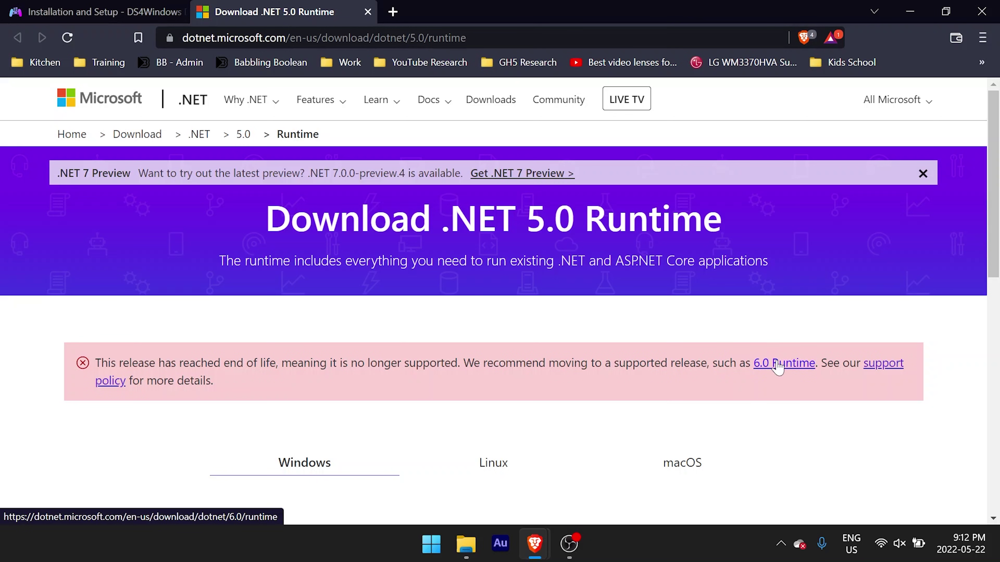
{"action": "scroll", "coordinate": [777, 368], "scroll_direction": "down", "scroll_amount": 6}
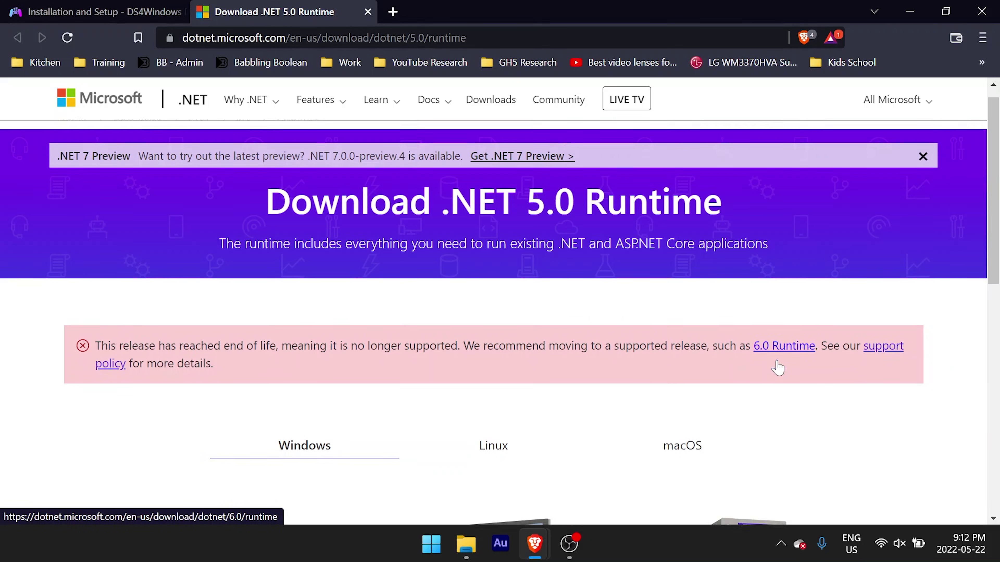
{"action": "scroll", "coordinate": [596, 358], "scroll_direction": "down", "scroll_amount": 1}
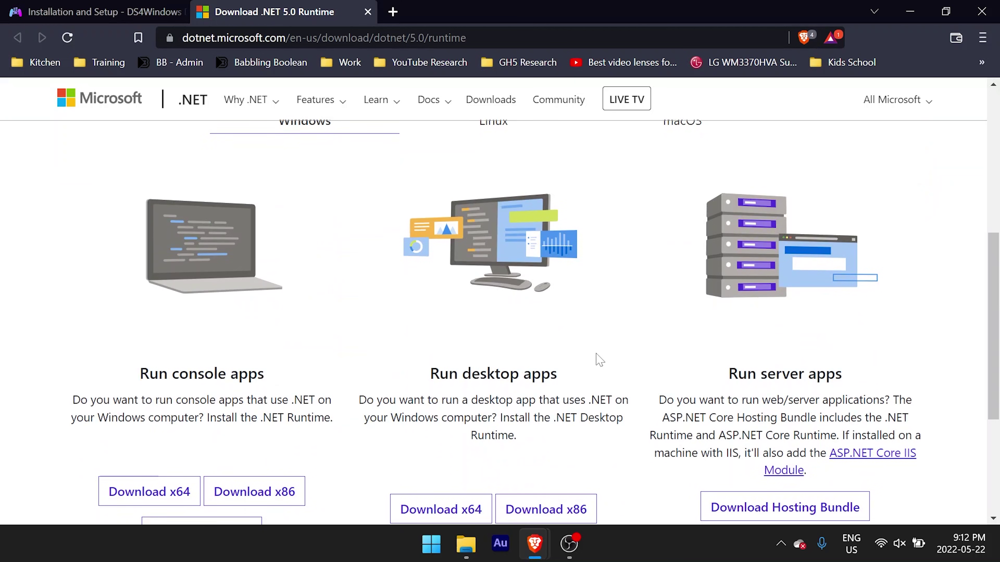
{"action": "left_click", "coordinate": [99, 12]}
Step: Check the DS4Windows 3.0.18 x64 release assets, then show the extracted DS4Windows folder
{"action": "scroll", "coordinate": [810, 414], "scroll_direction": "down", "scroll_amount": 2}
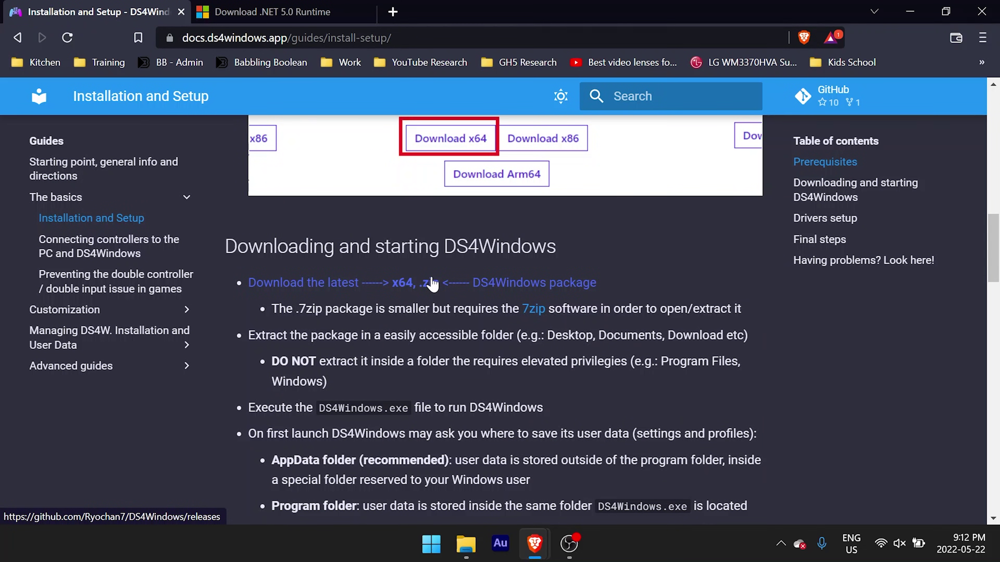
{"action": "left_click", "coordinate": [433, 283]}
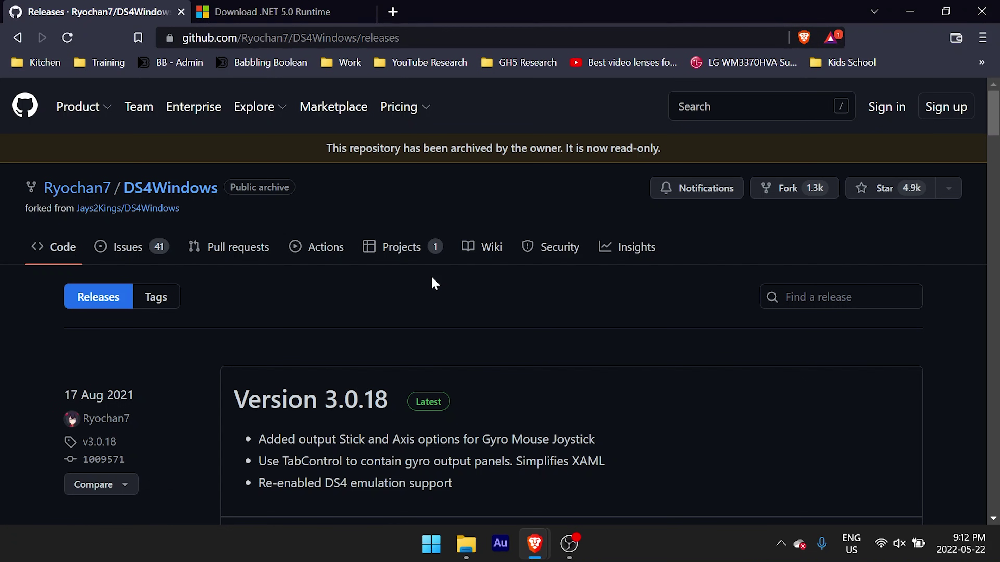
{"action": "scroll", "coordinate": [727, 375], "scroll_direction": "down", "scroll_amount": 6}
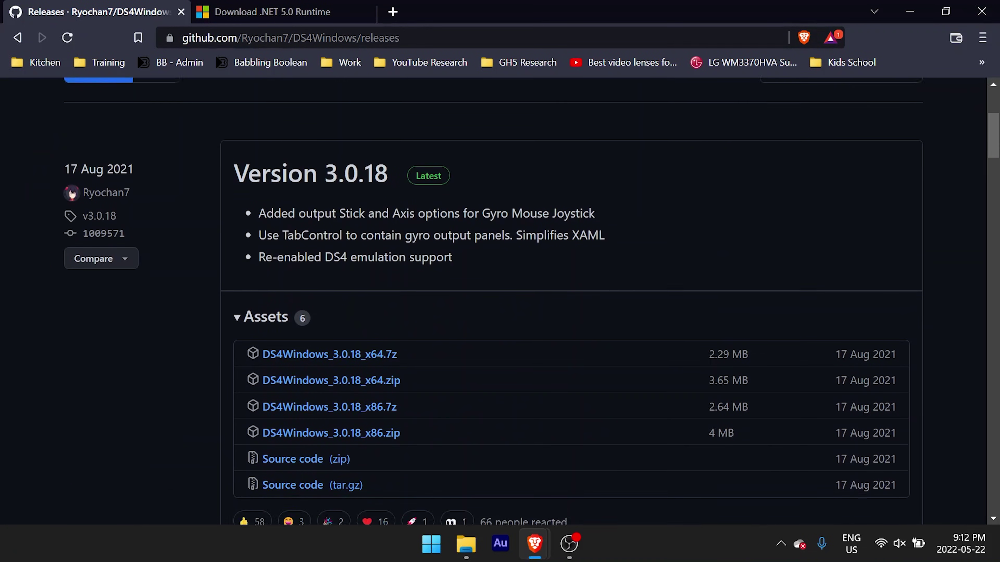
{"action": "scroll", "coordinate": [498, 308], "scroll_direction": "up", "scroll_amount": 6}
{"action": "left_click", "coordinate": [465, 544]}
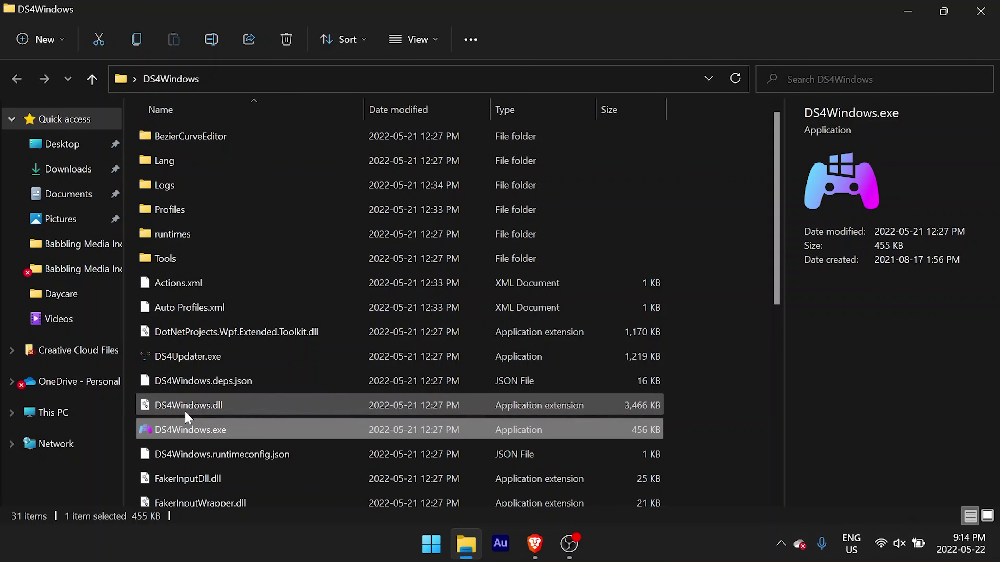
Step: Launch DS4Windows.exe and install the ViGEmBus driver, accepting its license terms
{"action": "double_click", "coordinate": [184, 432]}
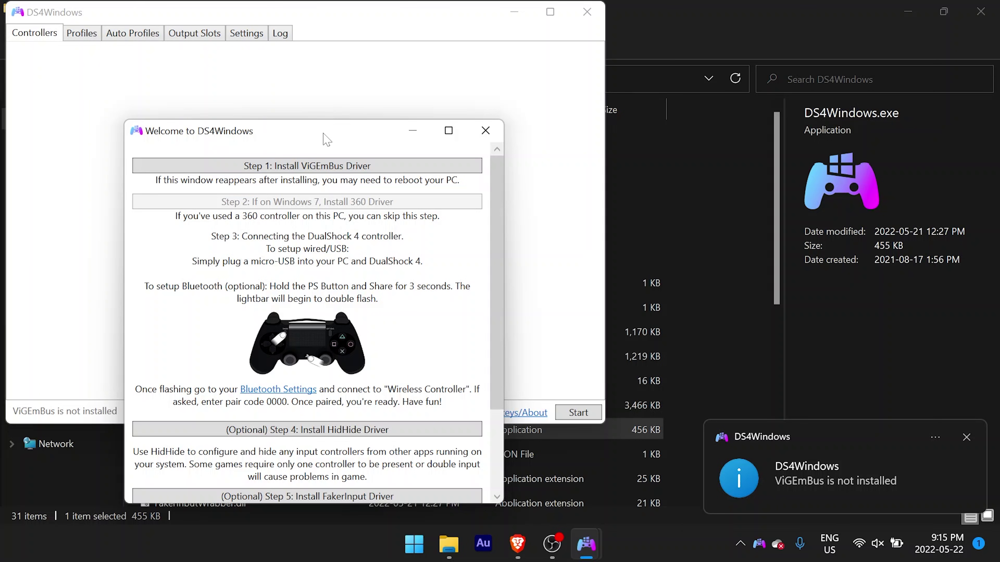
{"action": "left_click_drag", "start_coordinate": [322, 132], "coordinate": [296, 77]}
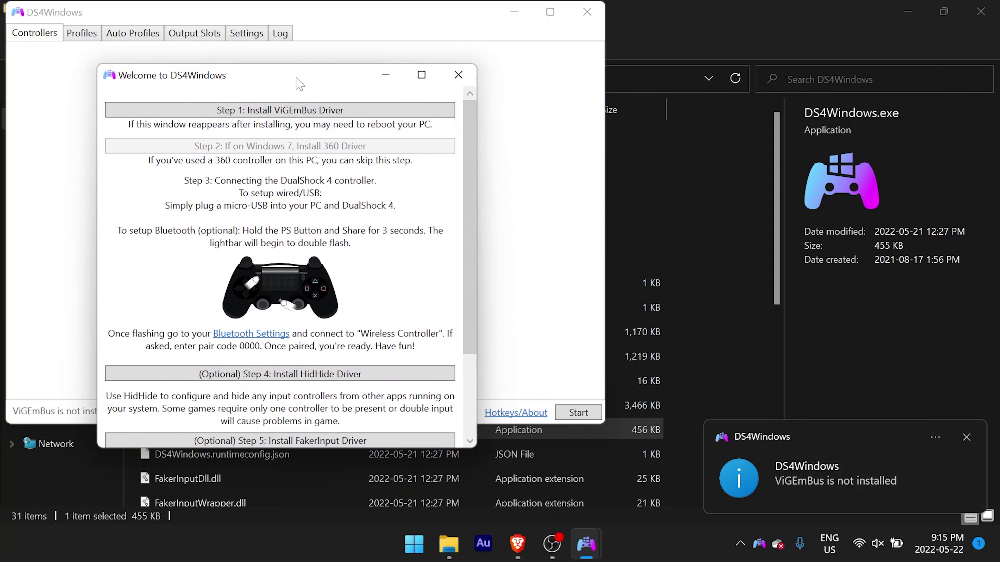
{"action": "left_click", "coordinate": [272, 106]}
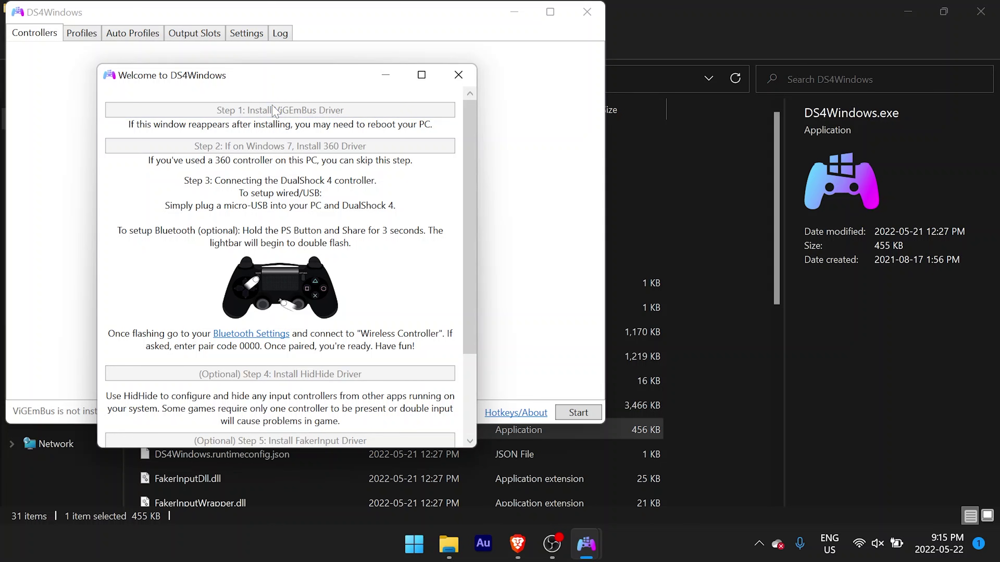
{"action": "left_click", "coordinate": [445, 358]}
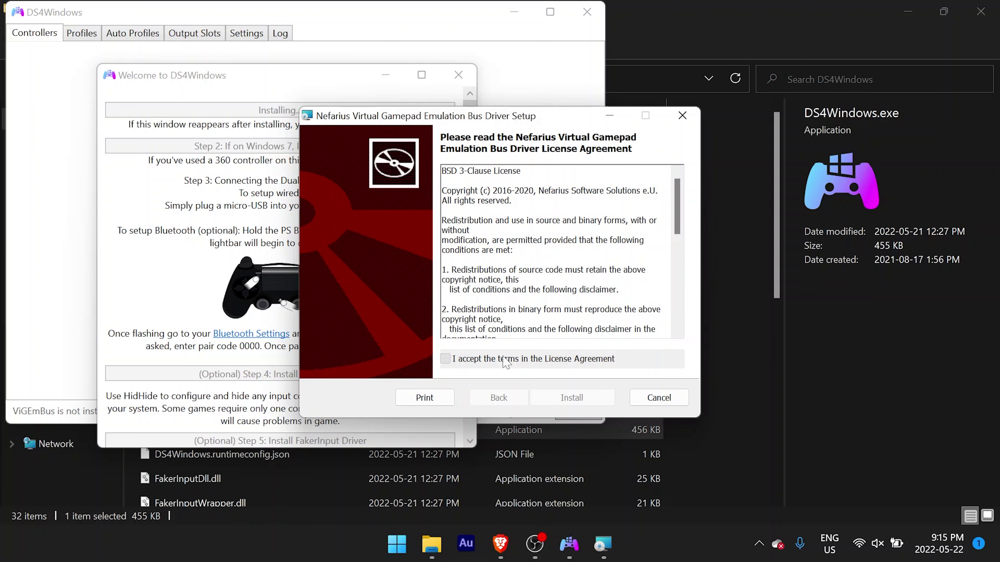
{"action": "left_click", "coordinate": [572, 398]}
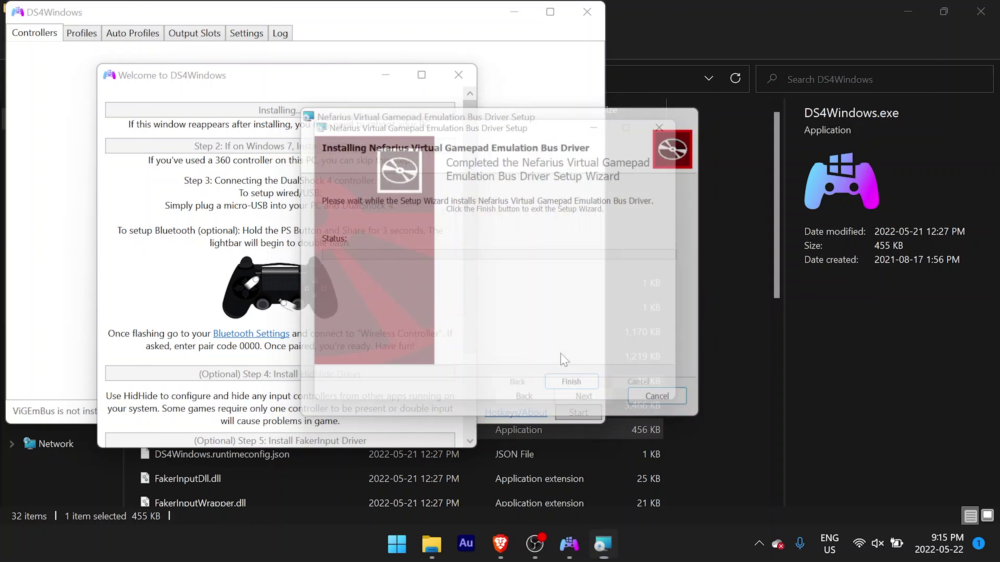
{"action": "left_click", "coordinate": [585, 398]}
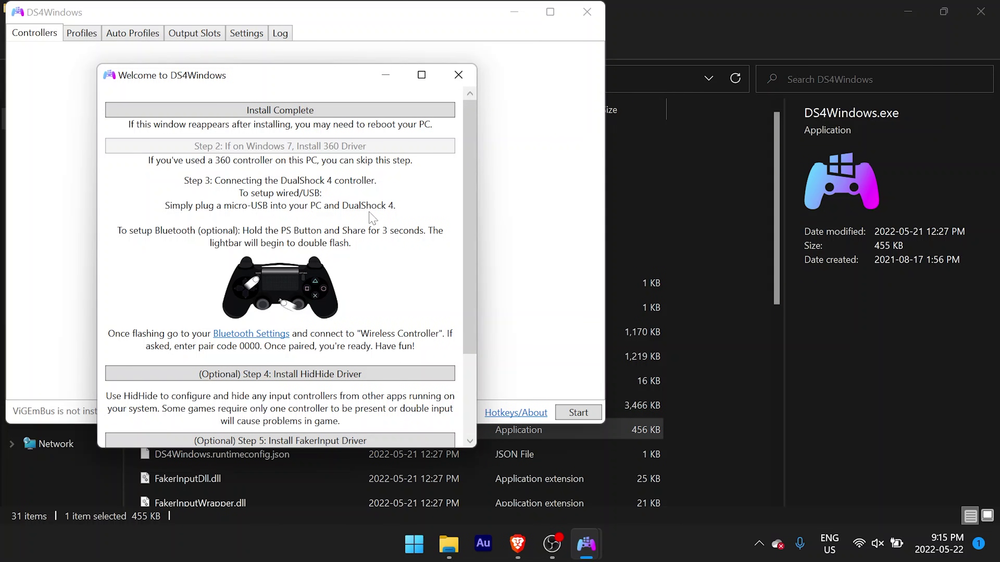
{"action": "scroll", "coordinate": [372, 218], "scroll_direction": "down", "scroll_amount": 5}
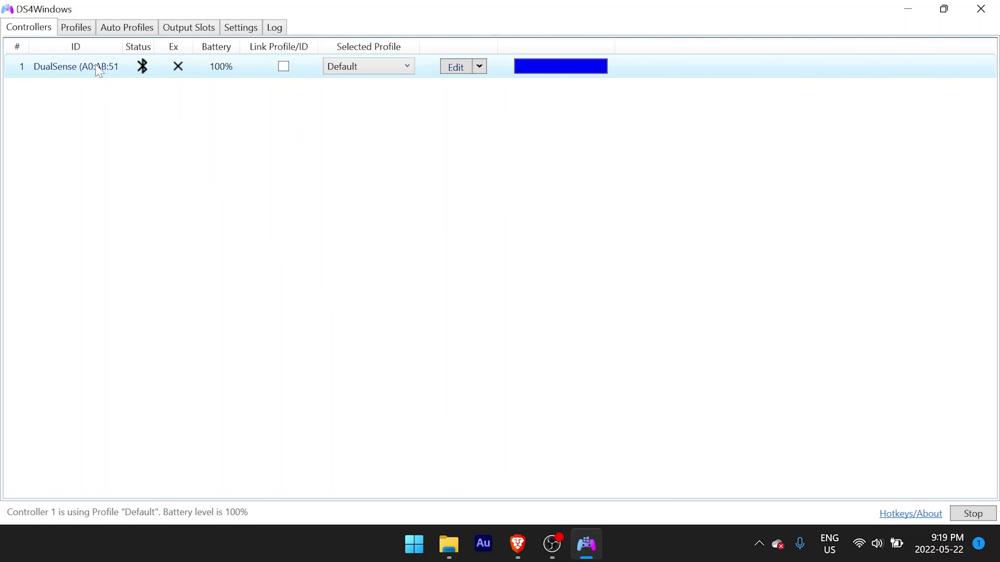
Step: Create a new DS4Windows profile with Xbox 360 output, dismissing the preset chooser
{"action": "left_click", "coordinate": [480, 67]}
{"action": "left_click", "coordinate": [467, 92]}
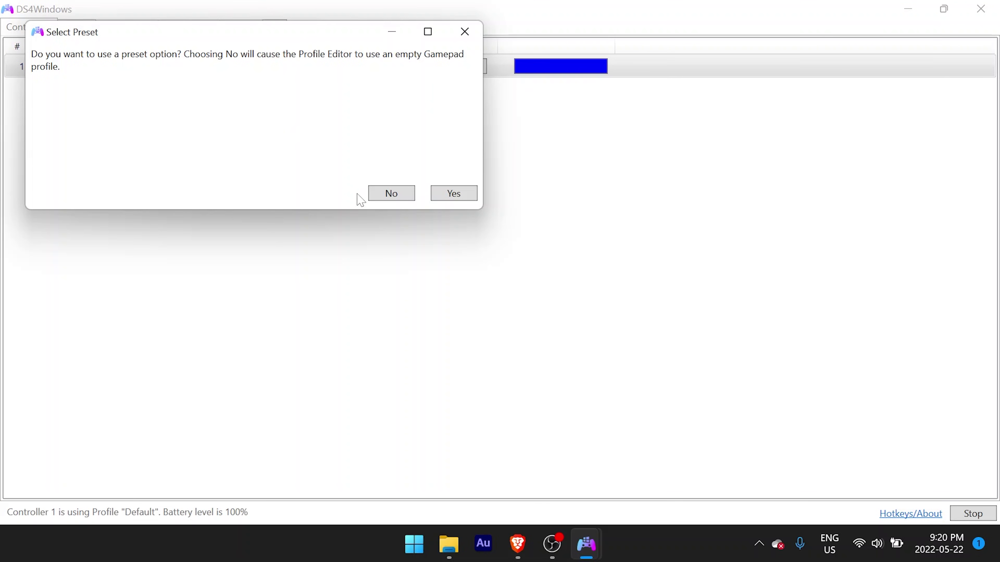
{"action": "left_click", "coordinate": [448, 197]}
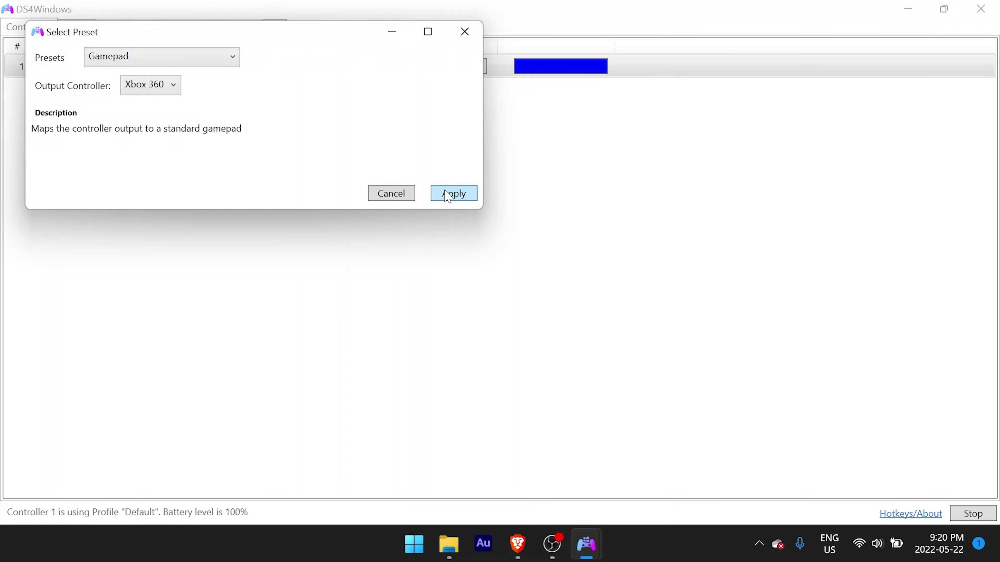
{"action": "left_click", "coordinate": [158, 89]}
{"action": "left_click", "coordinate": [158, 89]}
{"action": "left_click", "coordinate": [224, 59]}
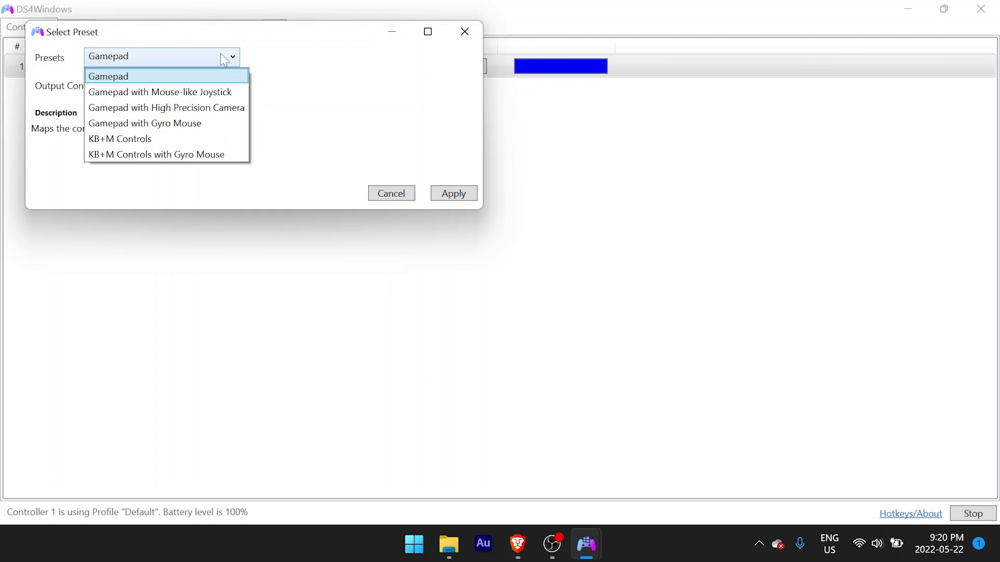
{"action": "left_click", "coordinate": [382, 196]}
{"action": "left_click", "coordinate": [383, 197]}
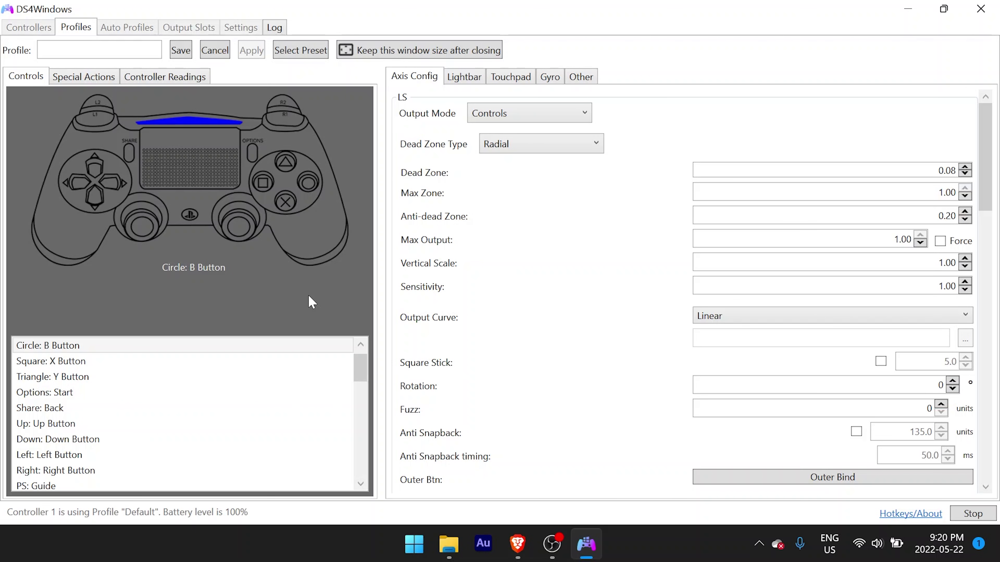
Step: Launch Windows Settings and use the keyboard to move through the System list and open Focus assist
{"action": "left_click", "coordinate": [414, 544]}
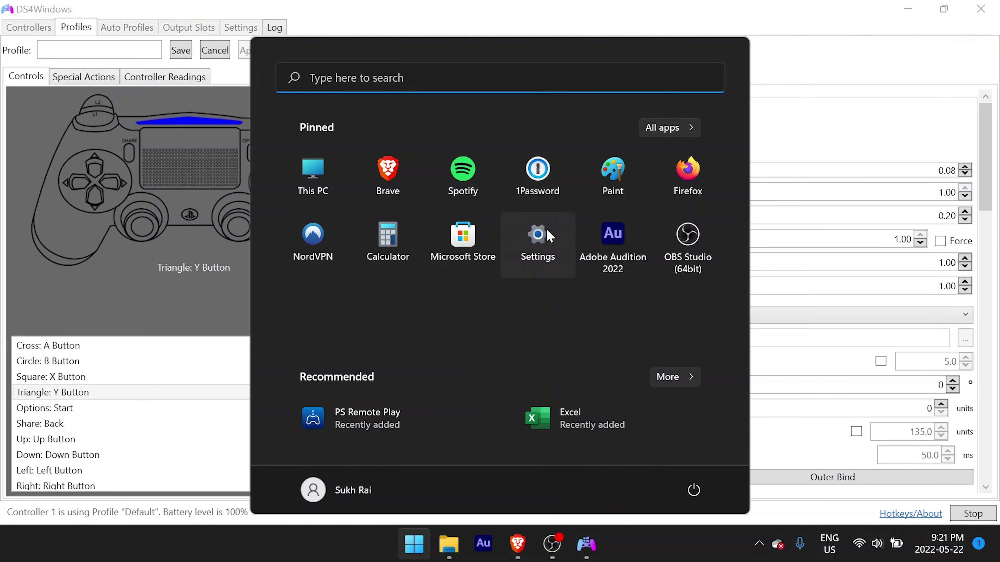
{"action": "left_click", "coordinate": [548, 235]}
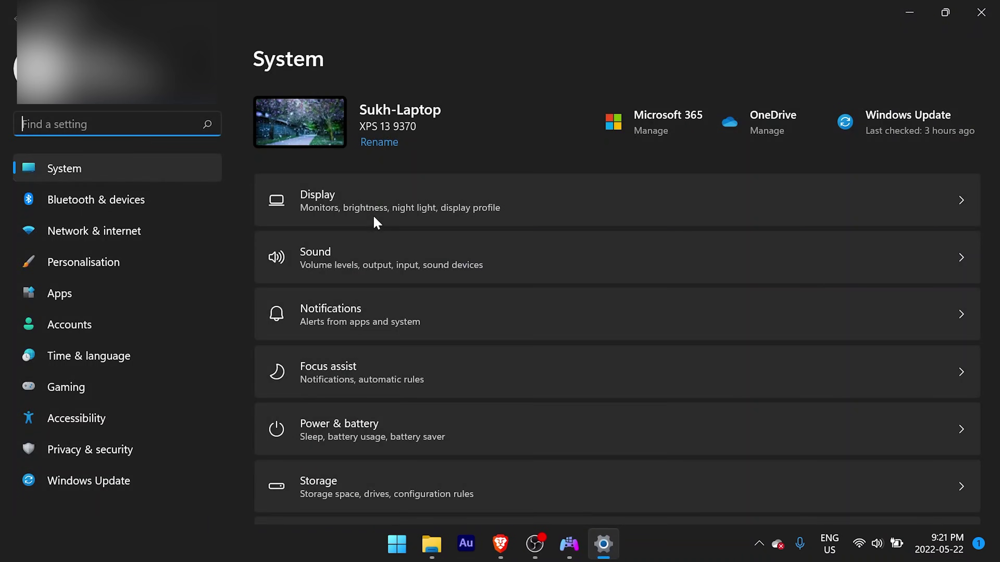
{"action": "key", "text": "Tab"}
{"action": "key", "text": "Tab"}
{"action": "key", "text": "Tab"}
{"action": "key", "text": "Tab"}
{"action": "key", "text": "Tab"}
{"action": "key", "text": "Tab"}
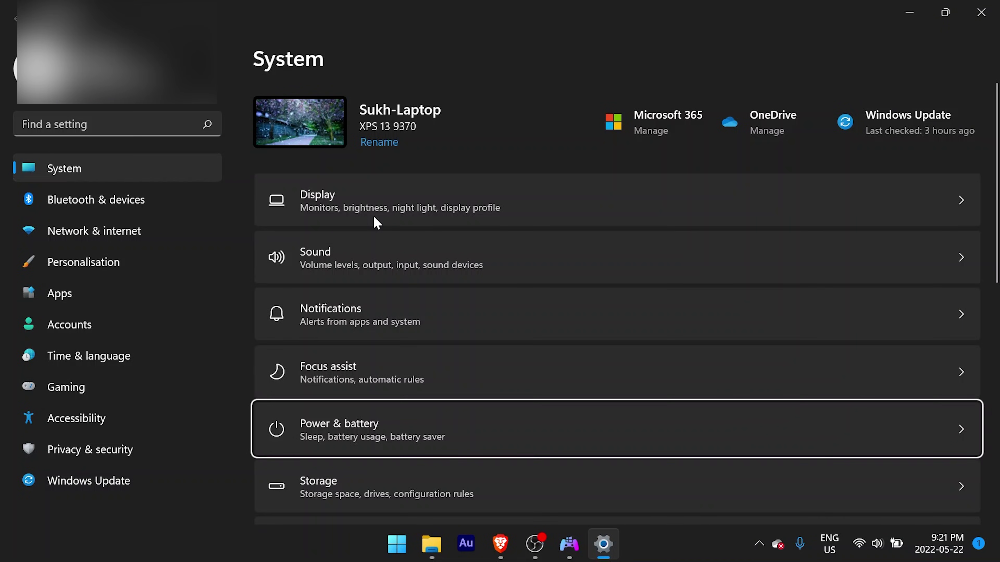
{"action": "key", "text": "Up"}
{"action": "key", "text": "Up"}
{"action": "key", "text": "Up"}
{"action": "key", "text": "Up"}
{"action": "key", "text": "Down"}
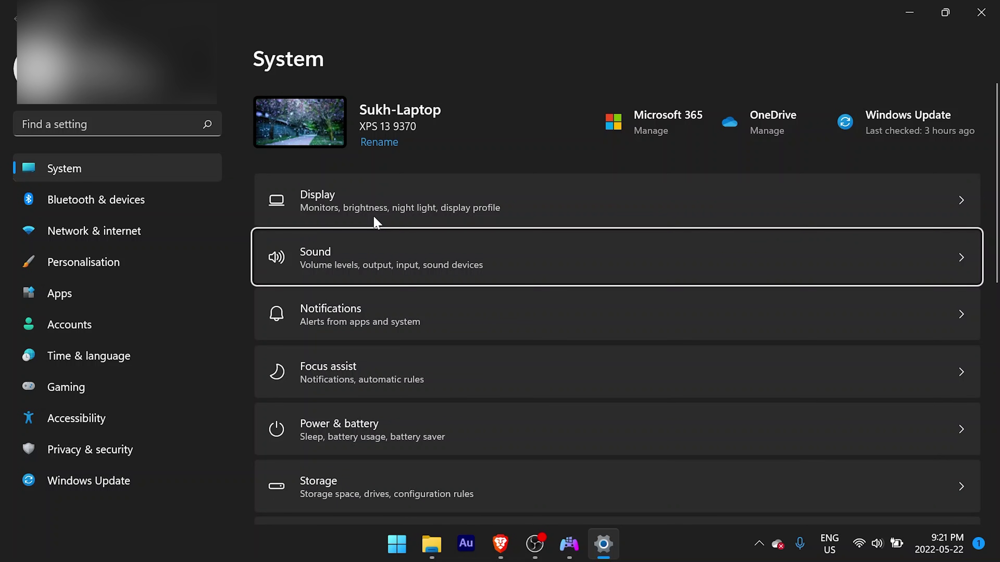
{"action": "key", "text": "Down"}
{"action": "key", "text": "Down"}
{"action": "key", "text": "Down"}
{"action": "key", "text": "Down"}
{"action": "key", "text": "Down"}
{"action": "key", "text": "Down"}
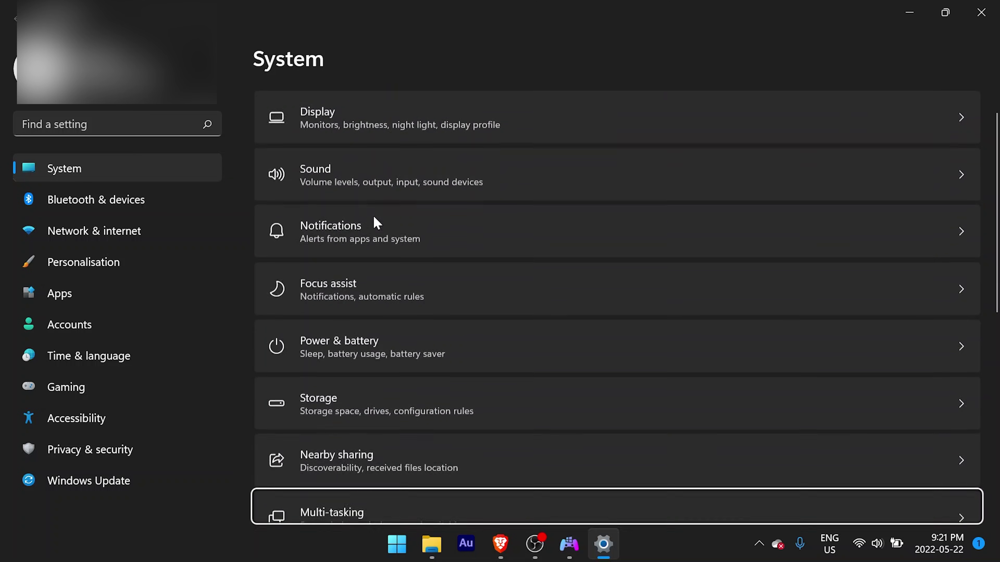
{"action": "key", "text": "Down"}
{"action": "key", "text": "Down"}
{"action": "key", "text": "Up"}
{"action": "key", "text": "Up"}
{"action": "key", "text": "Up"}
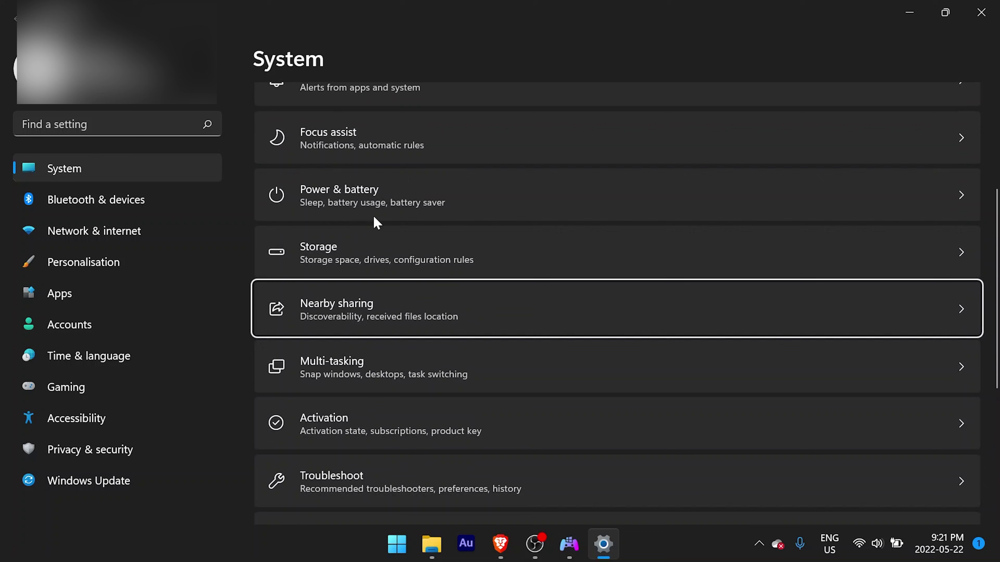
{"action": "key", "text": "Up"}
{"action": "key", "text": "Up"}
{"action": "key", "text": "Up"}
{"action": "key", "text": "Up"}
{"action": "key", "text": "Down"}
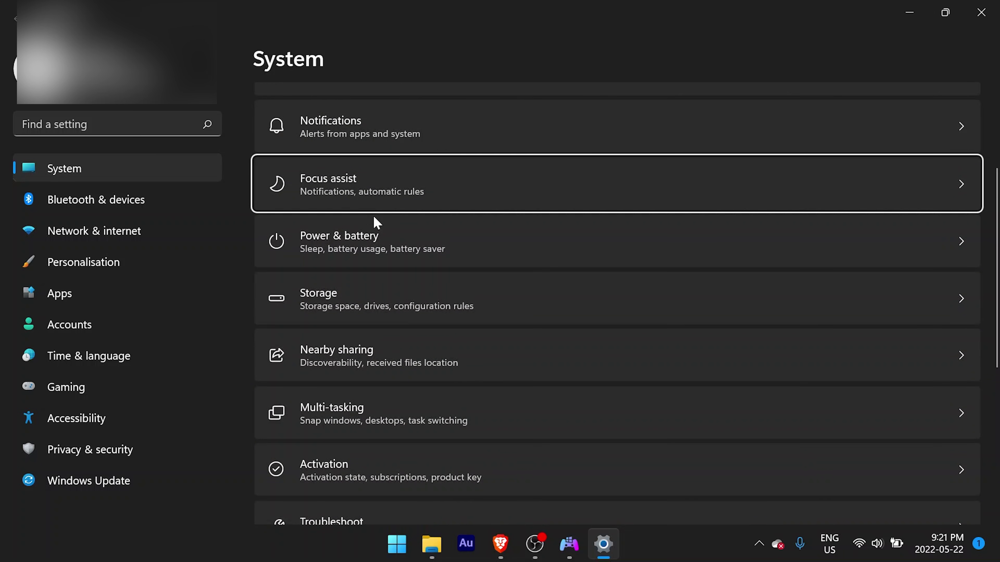
{"action": "key", "text": "shift+Tab"}
{"action": "key", "text": "Down"}
{"action": "key", "text": "Down"}
{"action": "key", "text": "Down"}
{"action": "key", "text": "Up"}
{"action": "key", "text": "Up"}
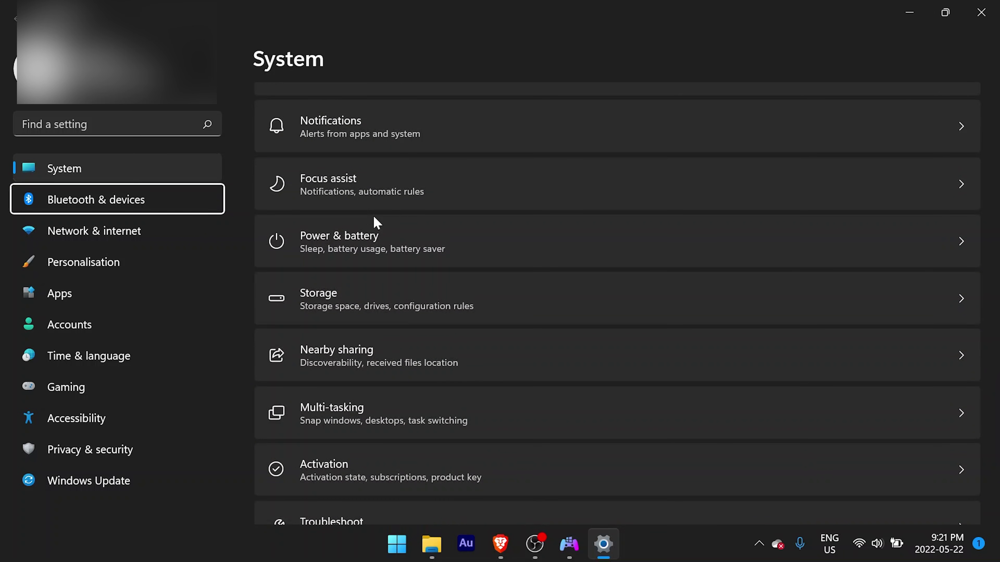
{"action": "key", "text": "Tab"}
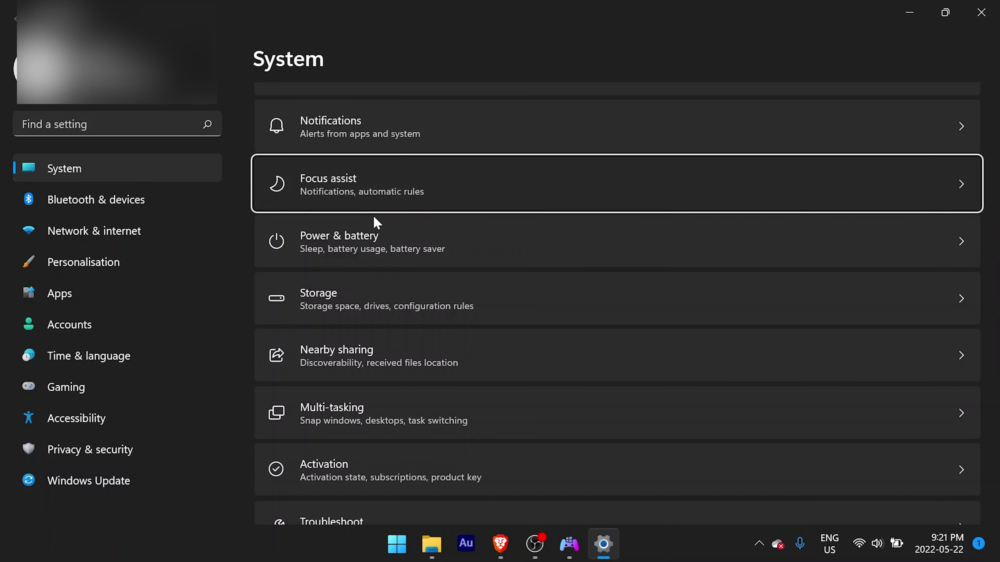
{"action": "key", "text": "Return"}
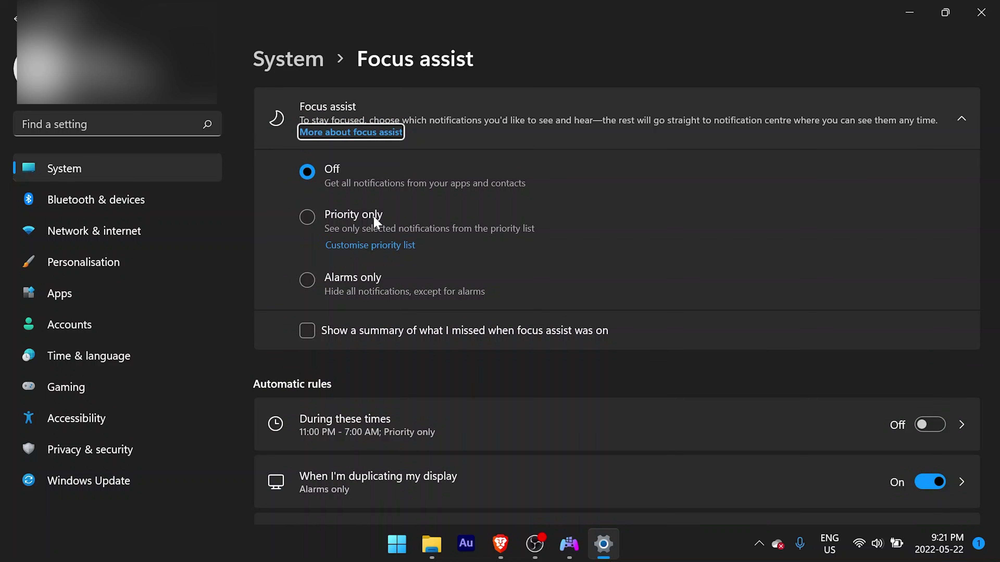